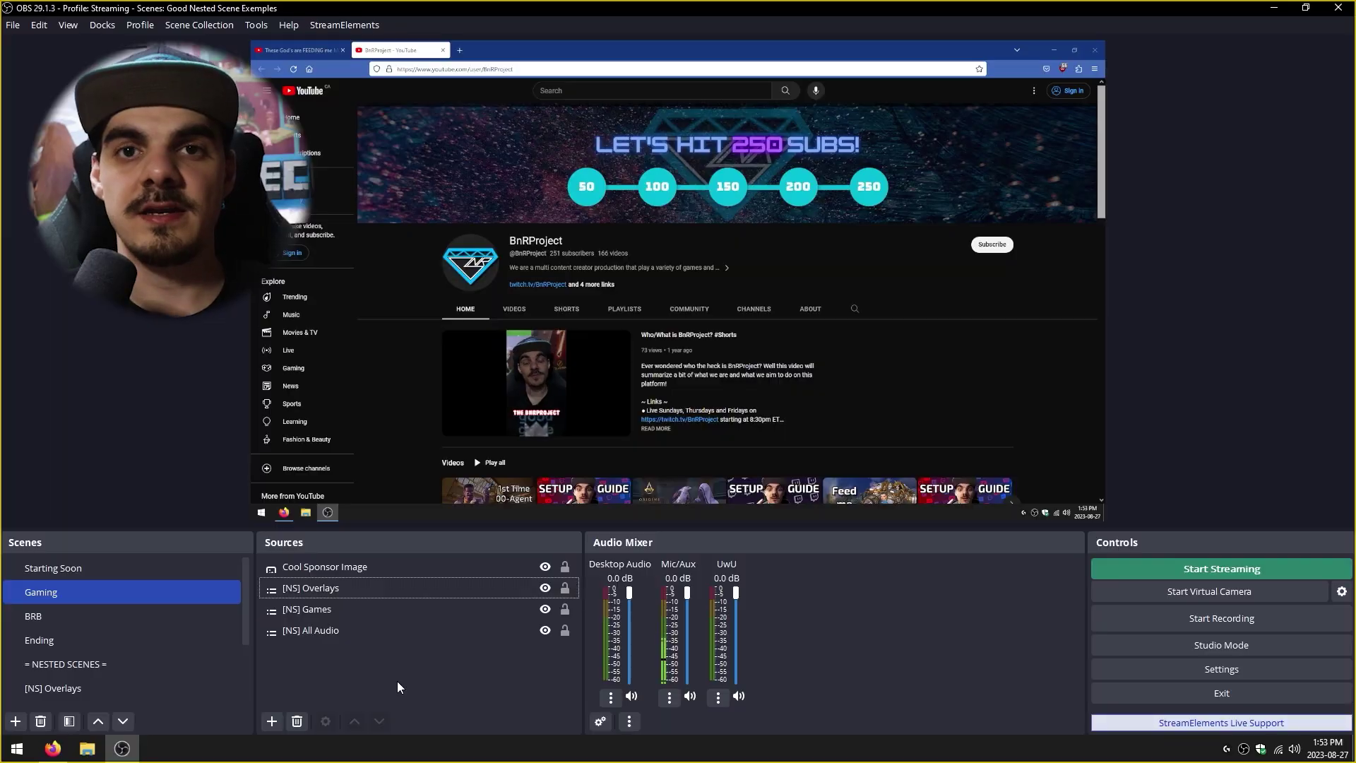
# Step: Add the existing [NS] Webcam scene as a source and shrink it into the bottom-right corner
pyautogui.rightClick(396, 681)
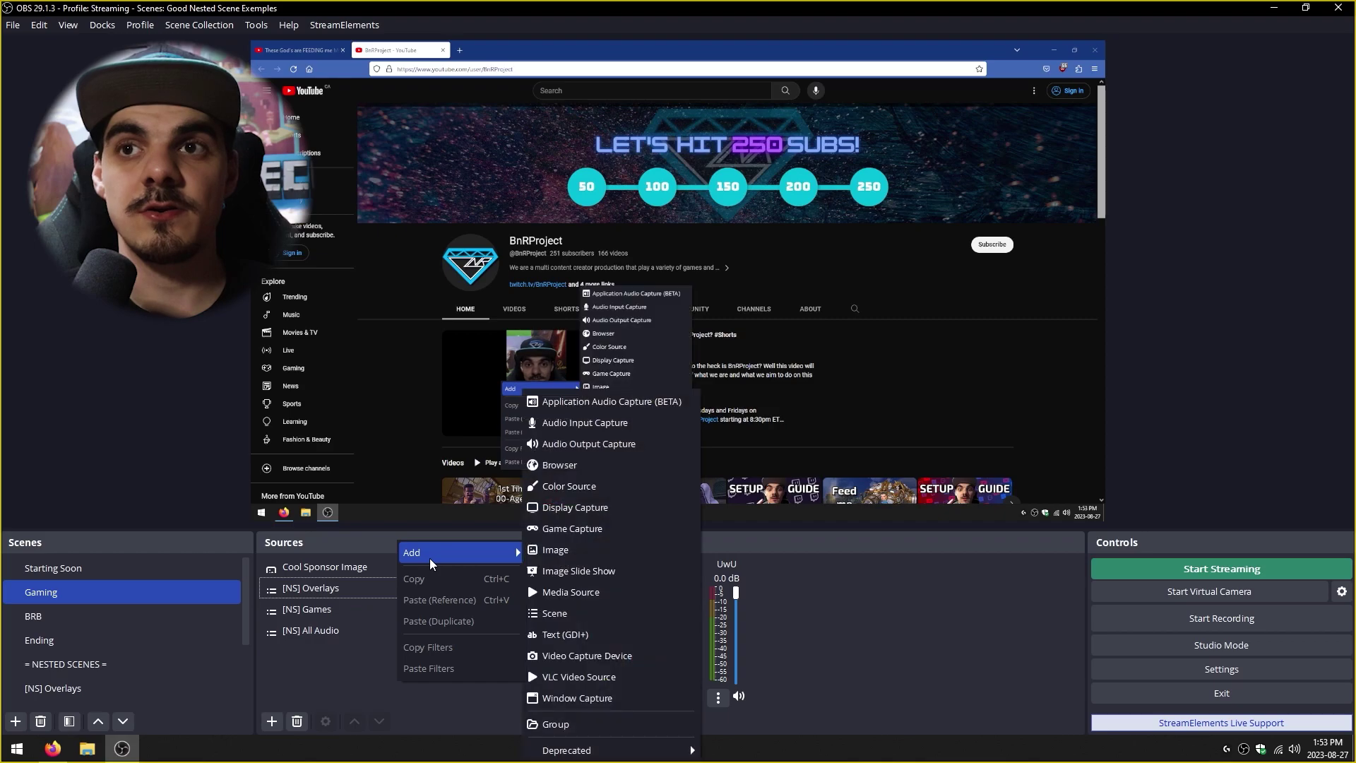
pyautogui.click(544, 612)
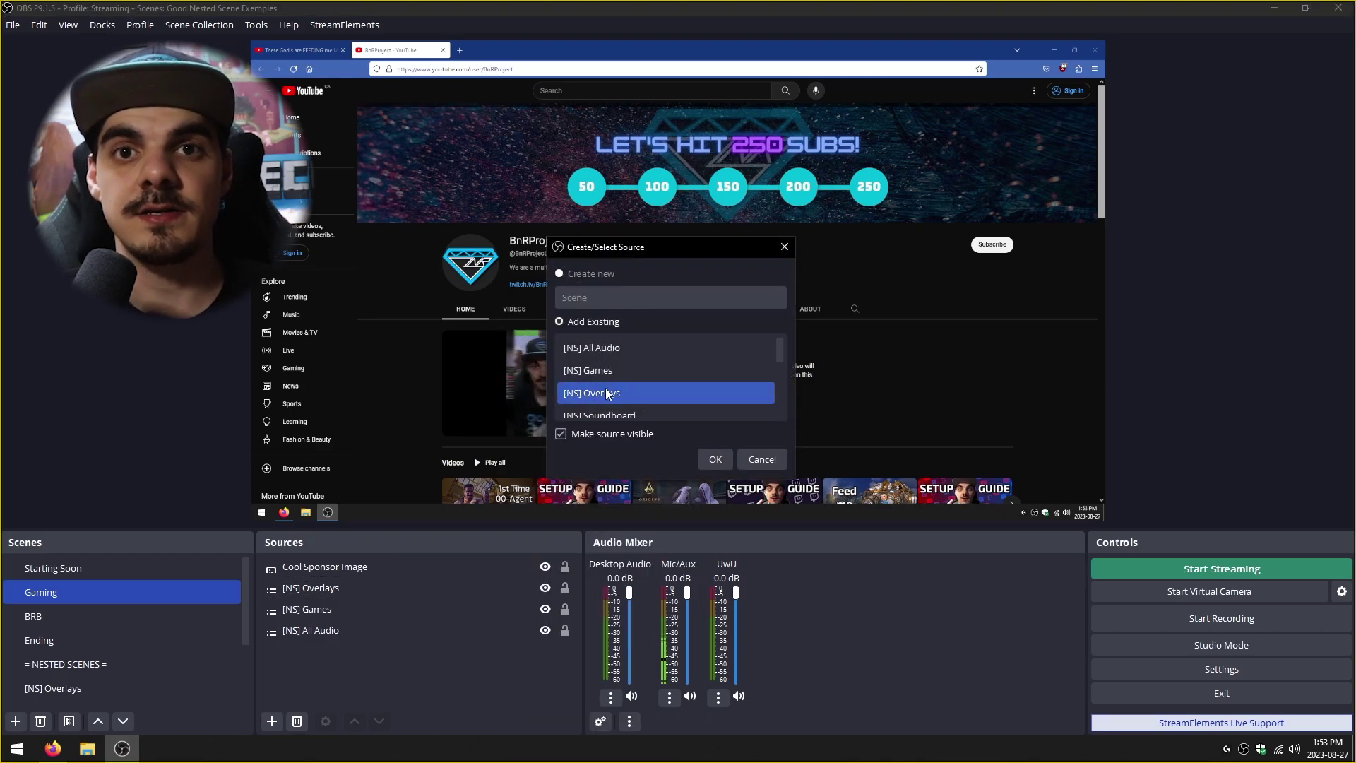
pyautogui.scroll(-2, 610, 384)
pyautogui.click(610, 372)
pyautogui.press('Return')
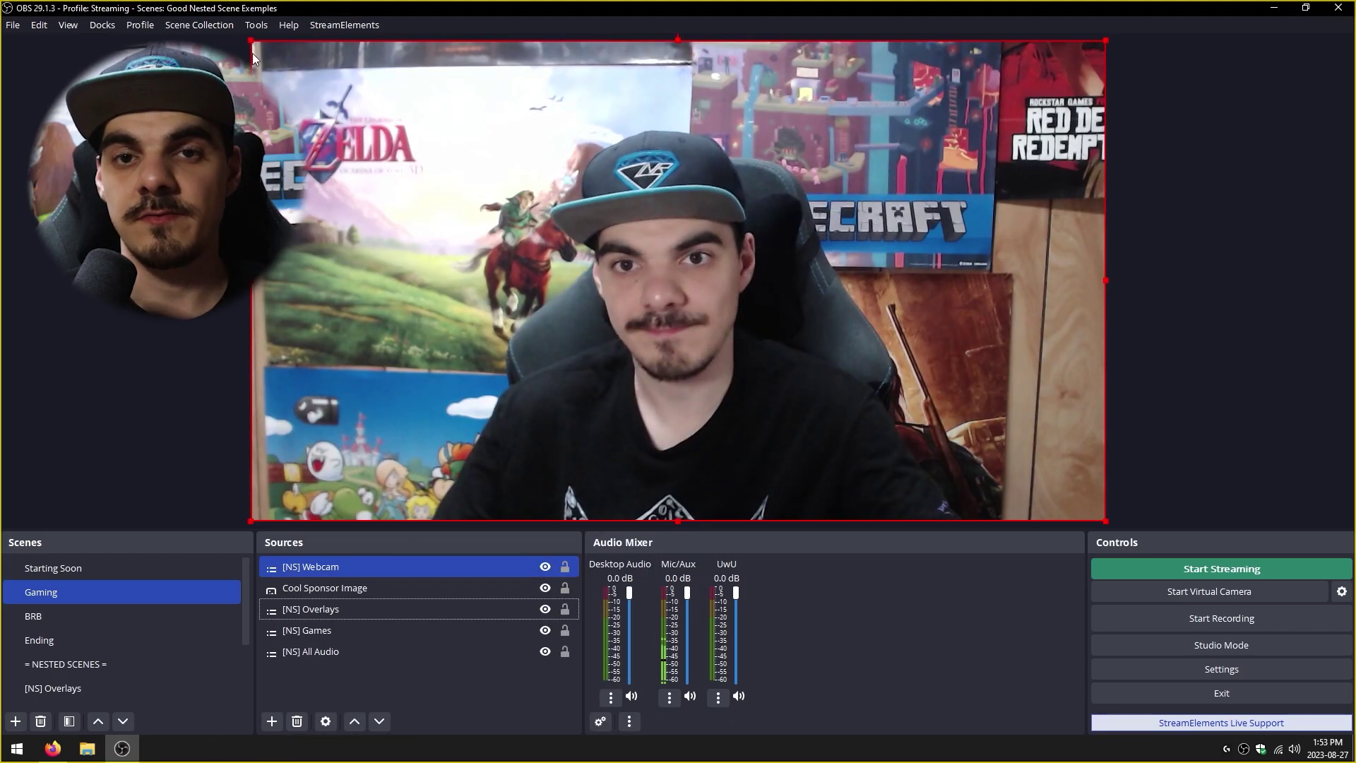
pyautogui.moveTo(247, 41); pyautogui.dragTo(962, 401)
pyautogui.click(427, 682)
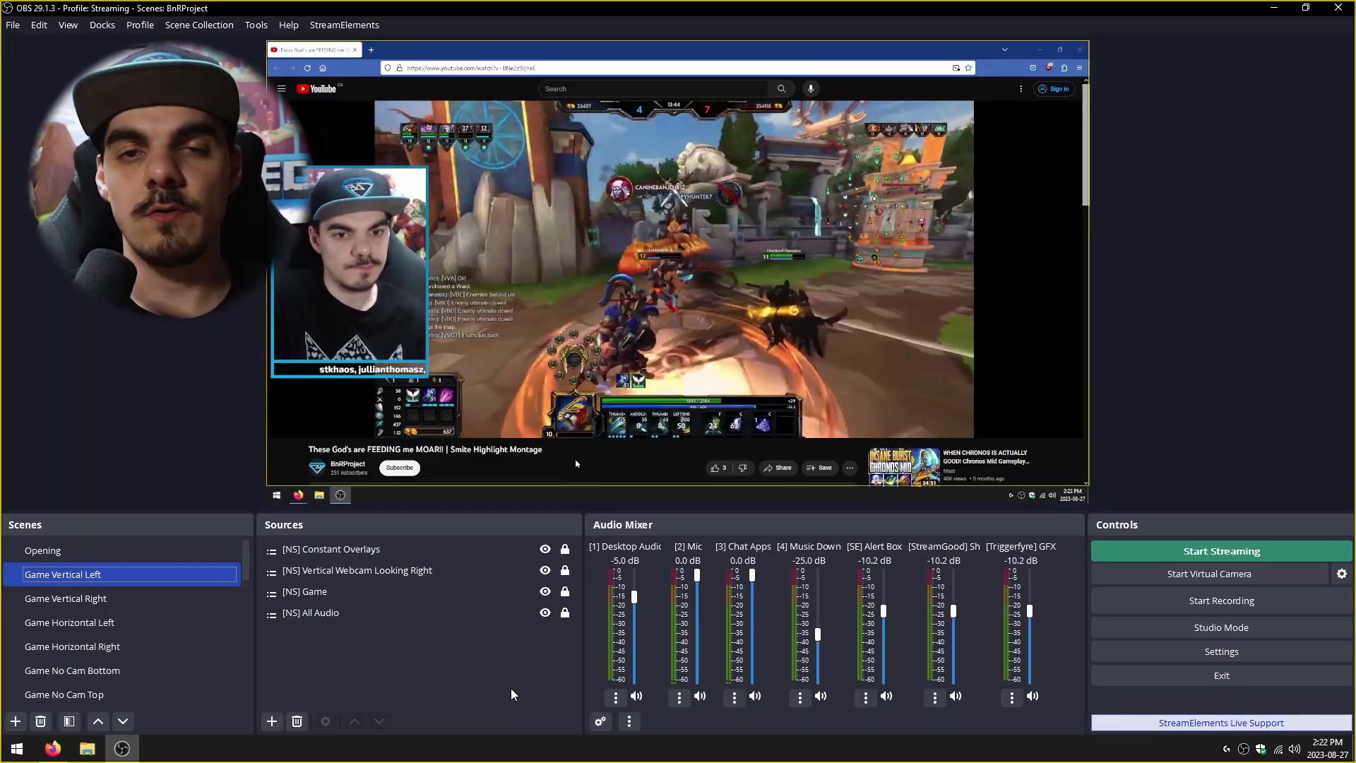
# Step: Give the webcam an Apply LUT filter loaded with the grayscale LUT file
pyautogui.click(381, 575)
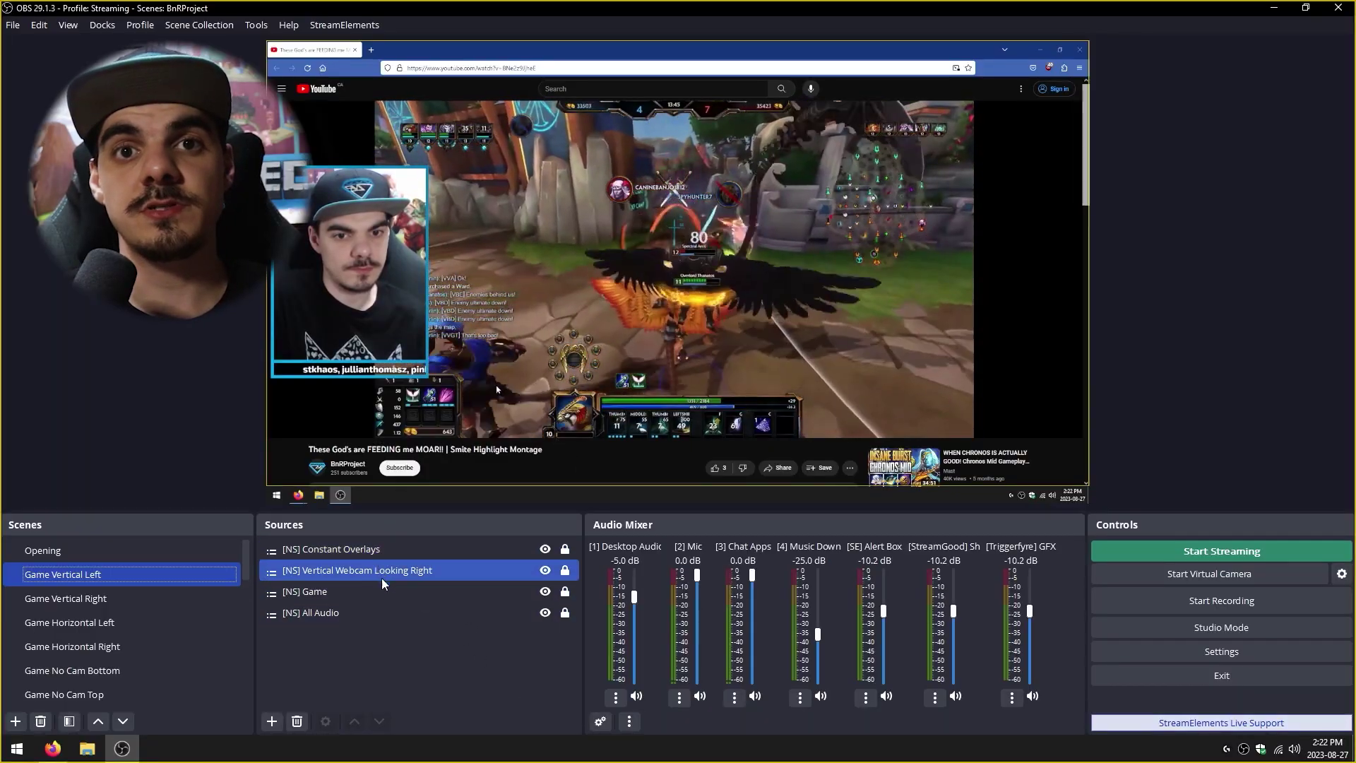
pyautogui.click(412, 645)
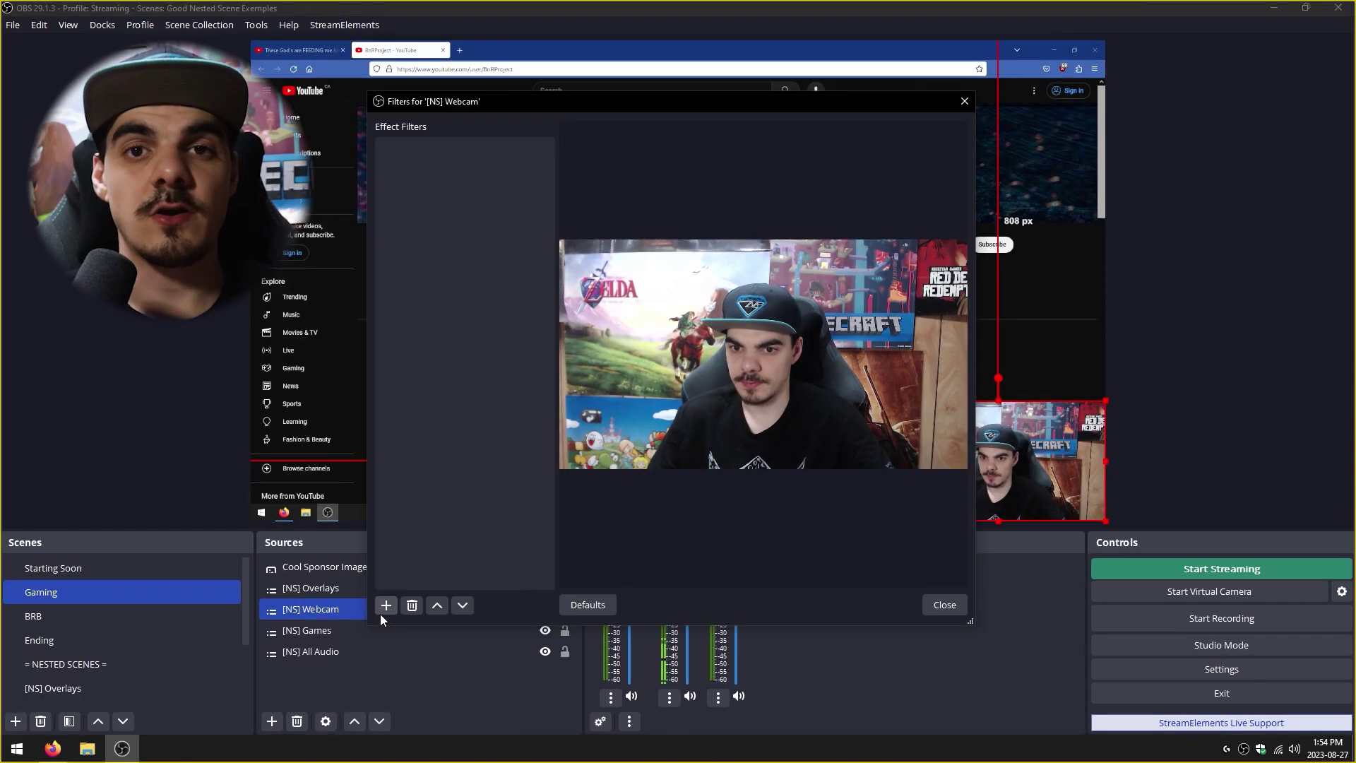
pyautogui.click(385, 606)
pyautogui.click(444, 263)
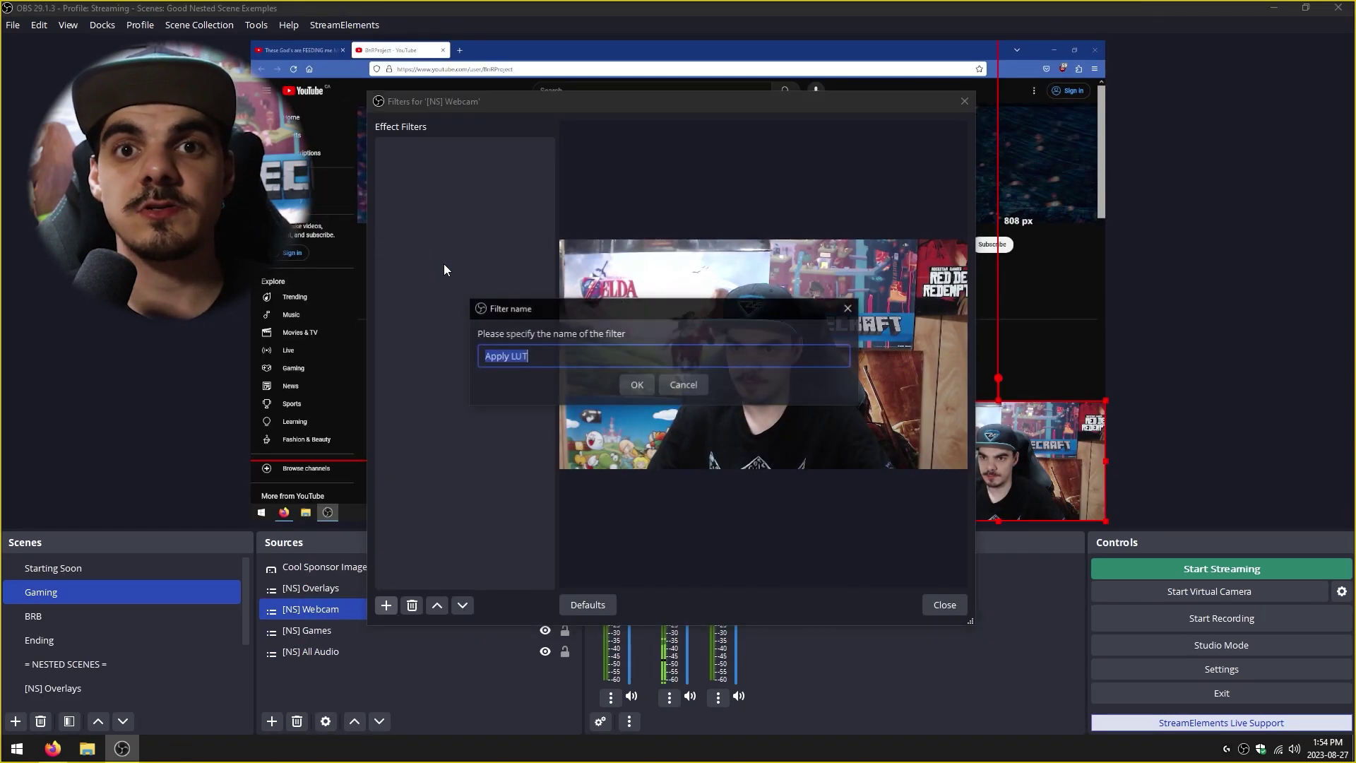
pyautogui.click(628, 386)
pyautogui.click(926, 389)
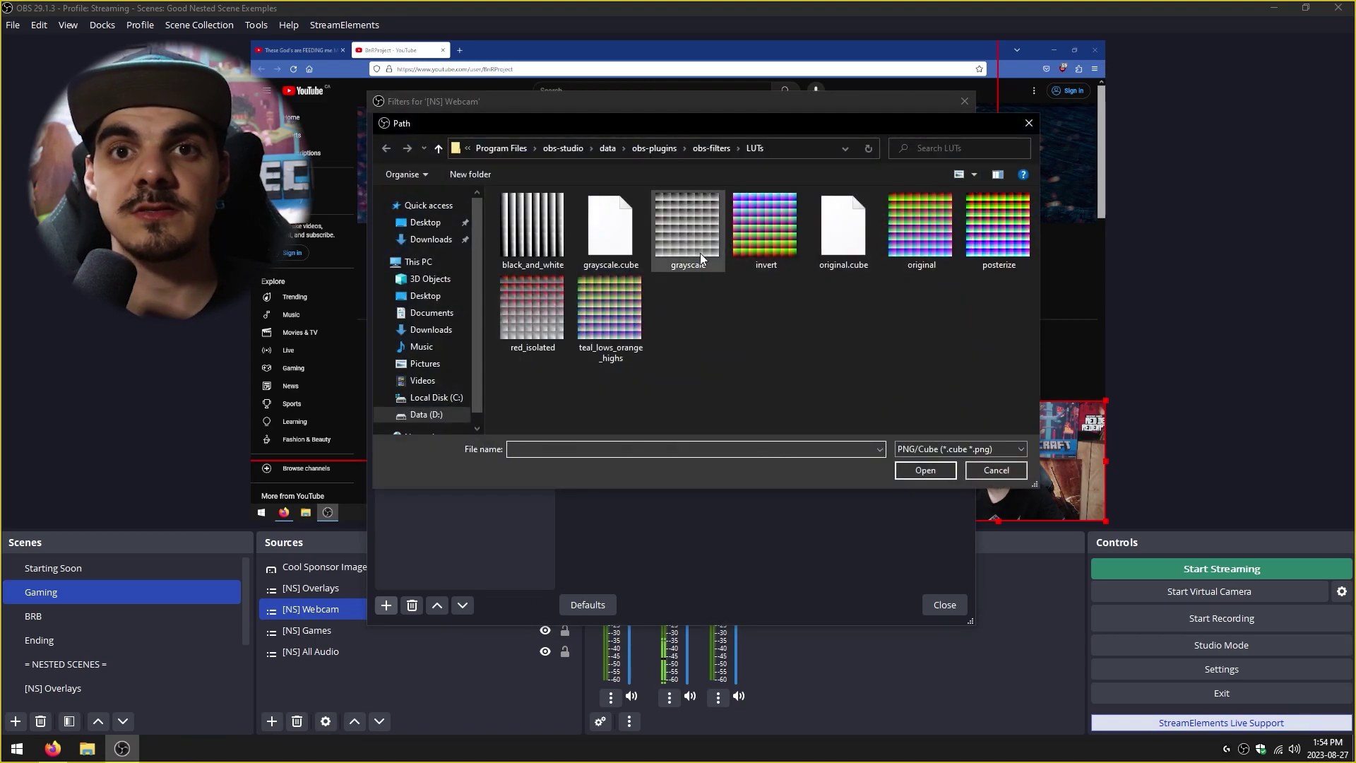
pyautogui.click(924, 470)
pyautogui.click(928, 605)
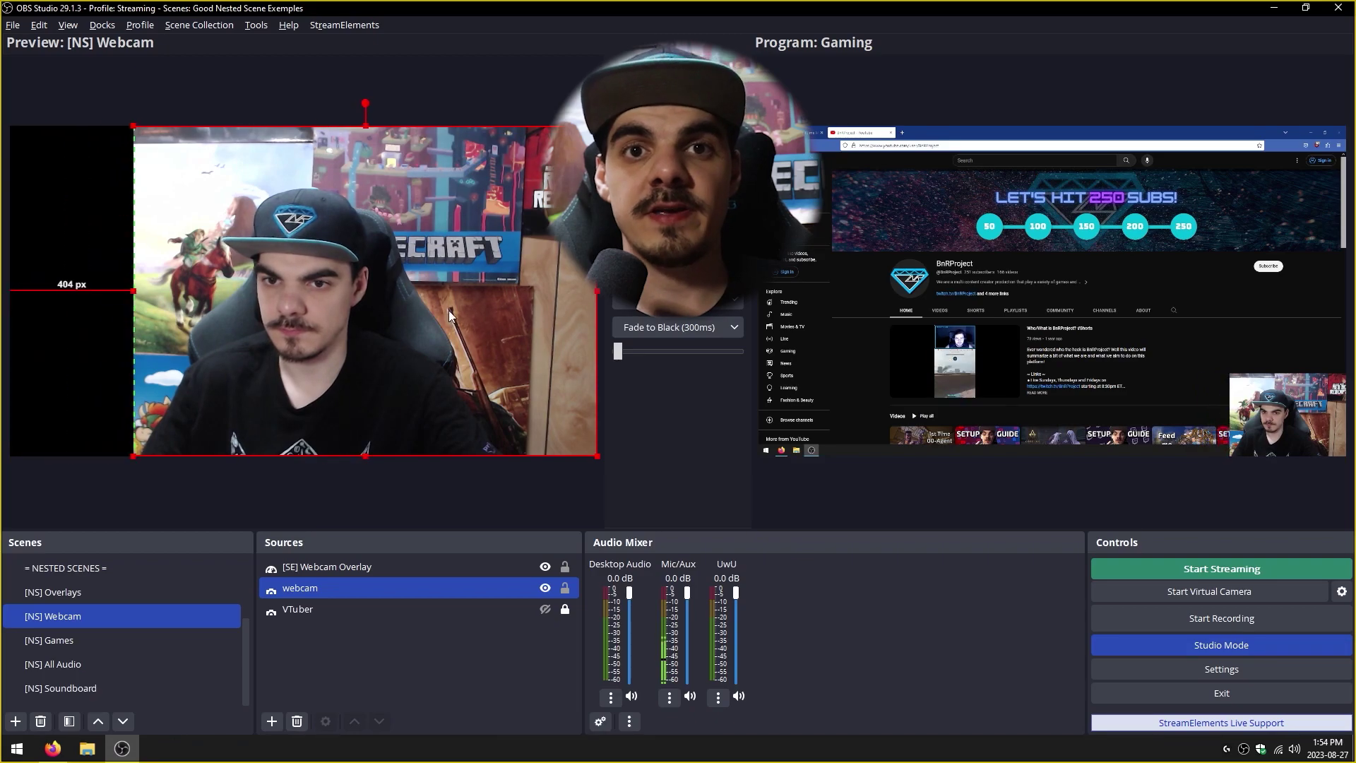
# Step: Trim and move the webcam, fit it to the whole canvas with Ctrl+F, then widen it
pyautogui.moveTo(593, 291); pyautogui.dragTo(509, 291)
pyautogui.moveTo(321, 126); pyautogui.dragTo(321, 135)
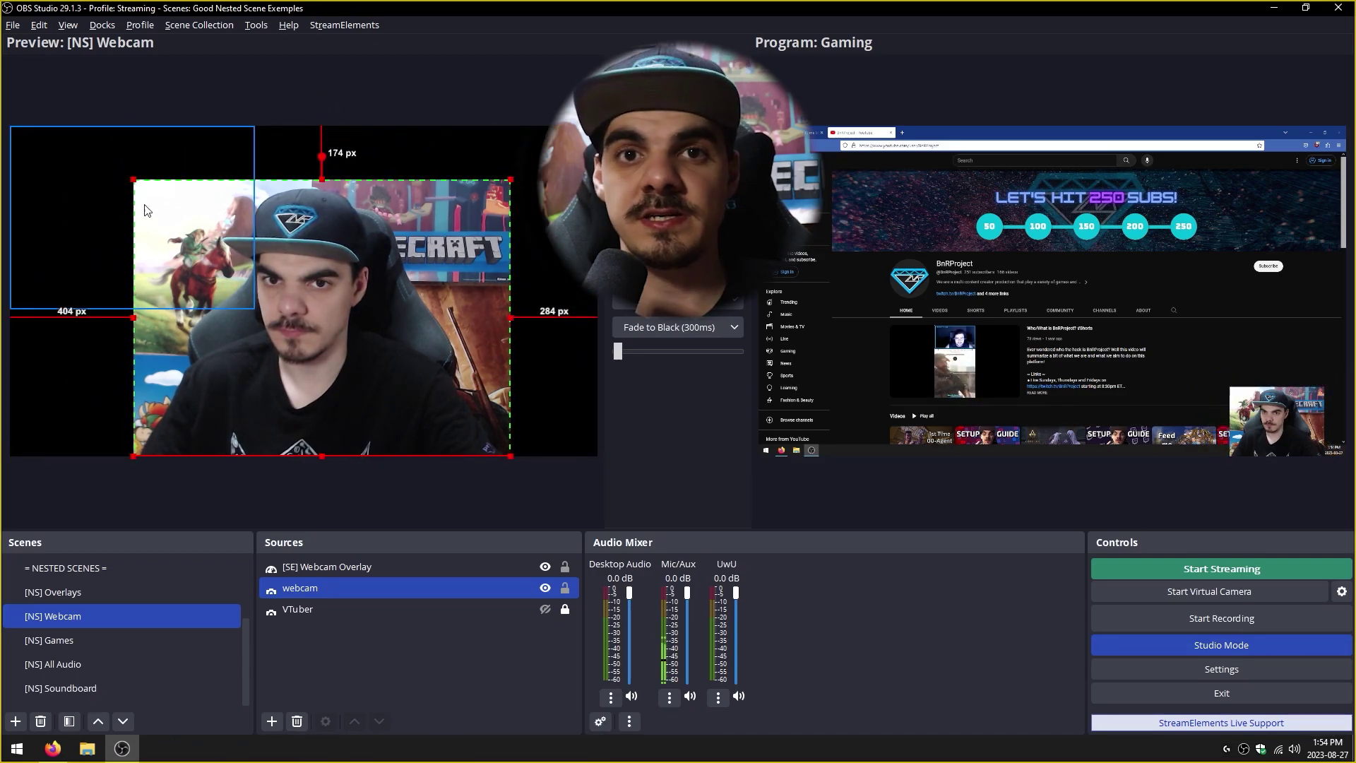
pyautogui.moveTo(349, 272); pyautogui.dragTo(240, 272)
pyautogui.hotkey('ctrl', 'f')
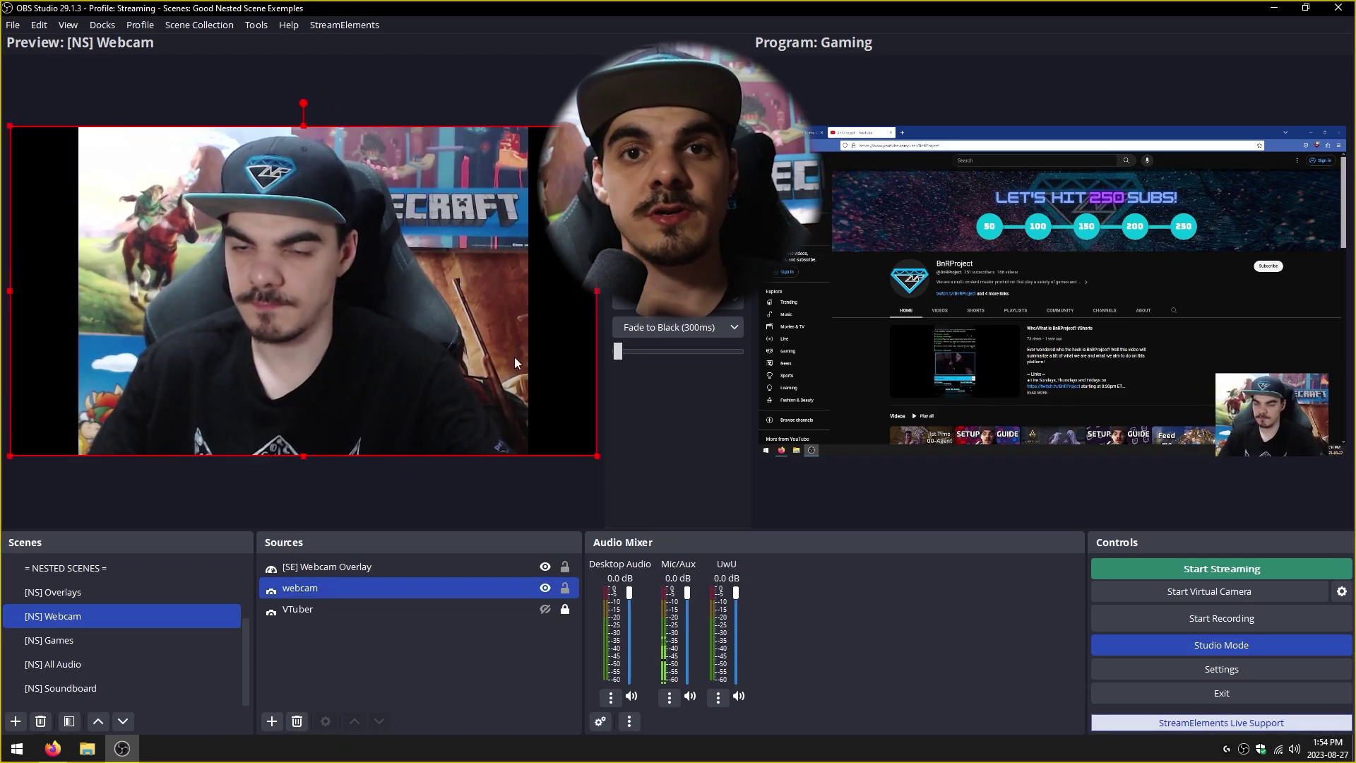
pyautogui.moveTo(592, 294); pyautogui.dragTo(609, 294)
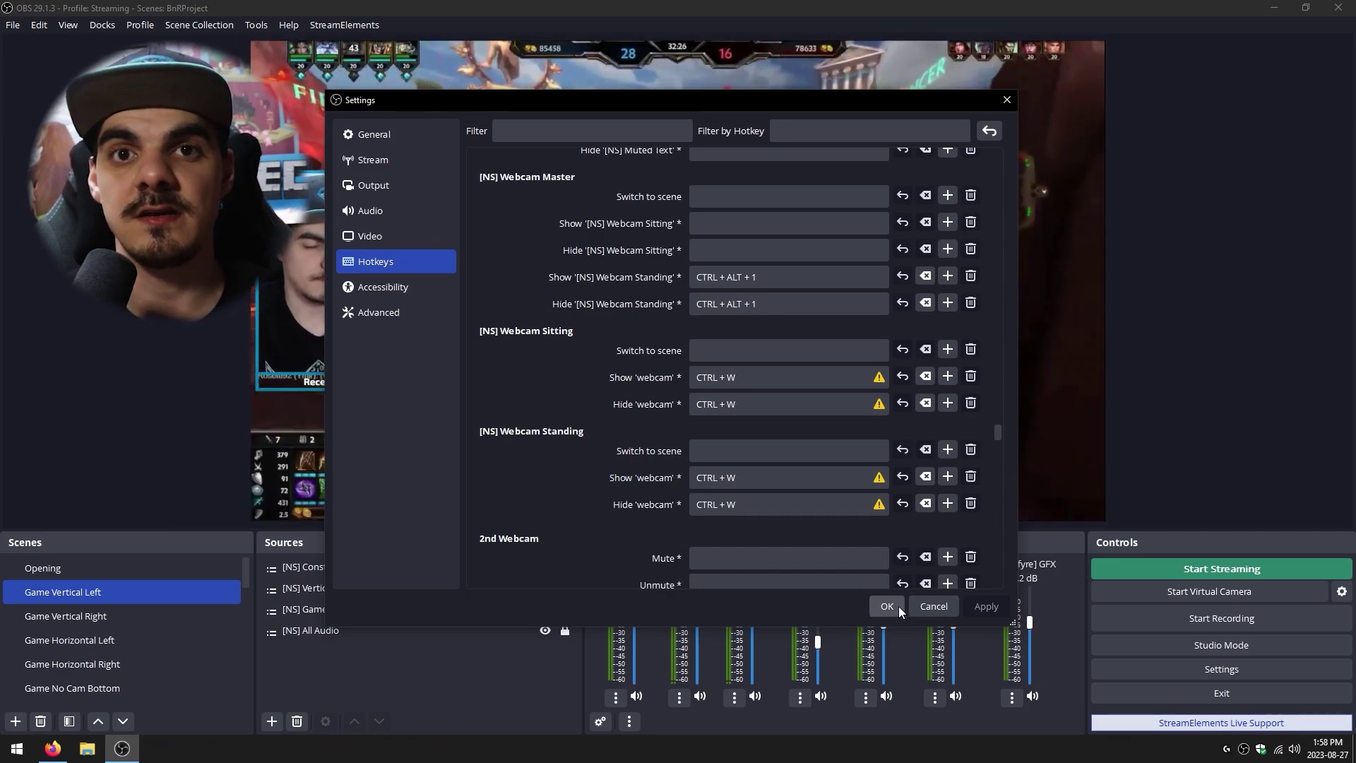
# Step: Accept the hotkey settings and scroll the Scenes list down to [NS] Webcam Master
pyautogui.click(886, 606)
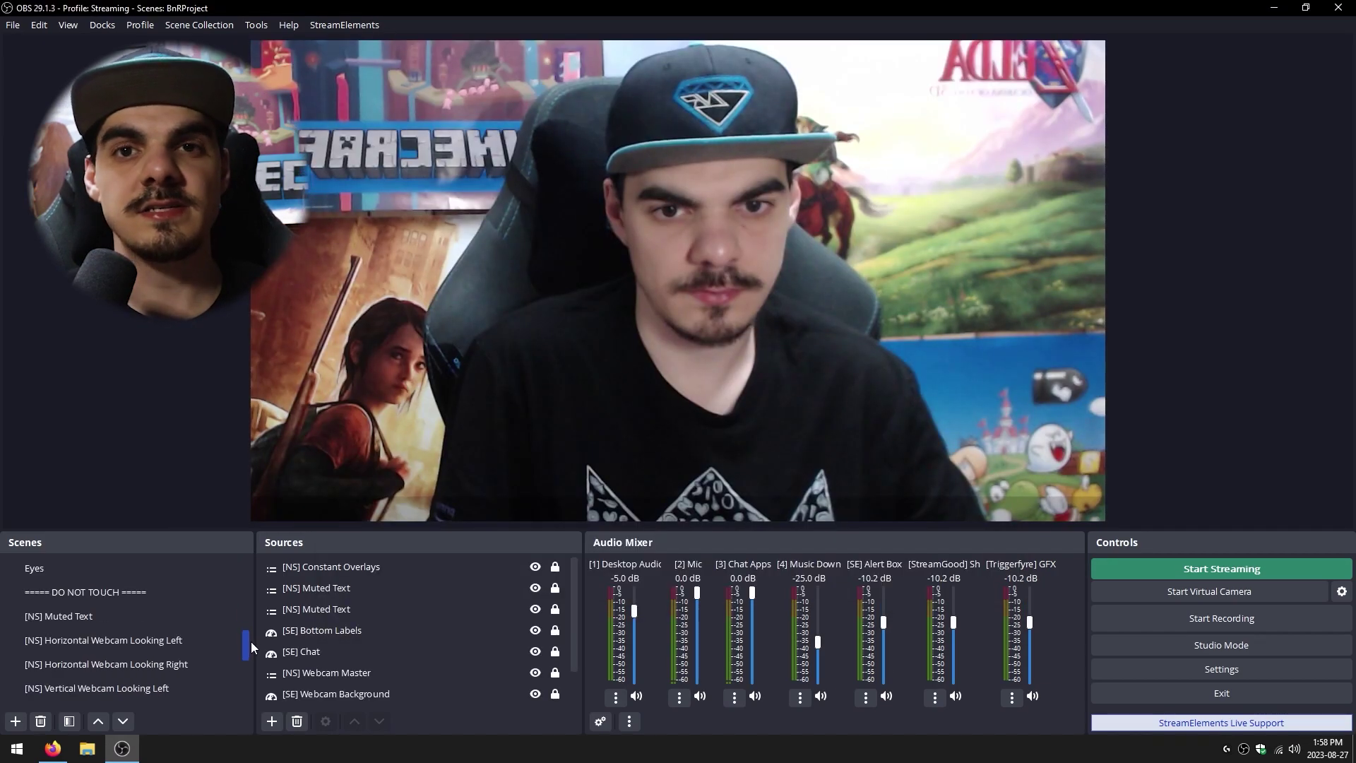
pyautogui.moveTo(252, 642); pyautogui.dragTo(248, 692)
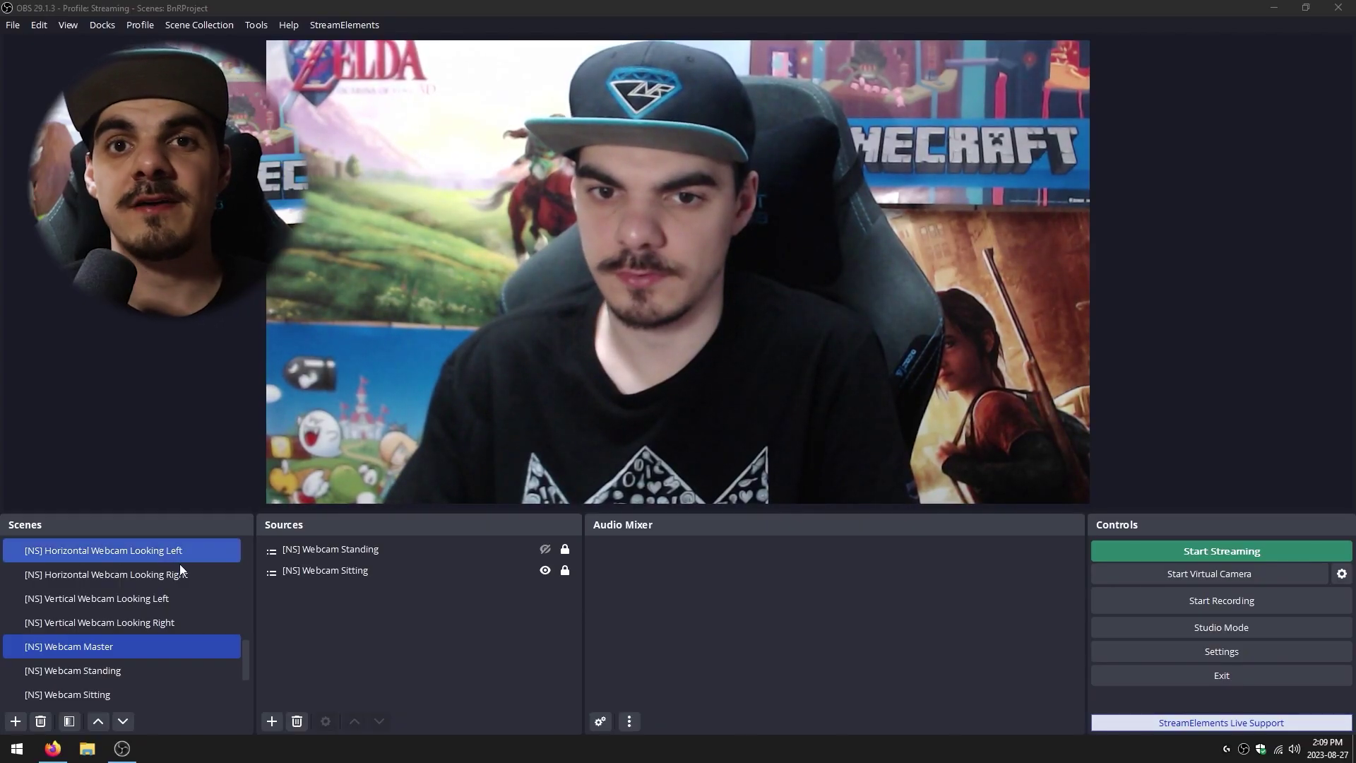
# Step: View the [NS] Webcam Sitting and [NS] Webcam Standing scenes, then return to [NS] Webcam Master
pyautogui.click(159, 689)
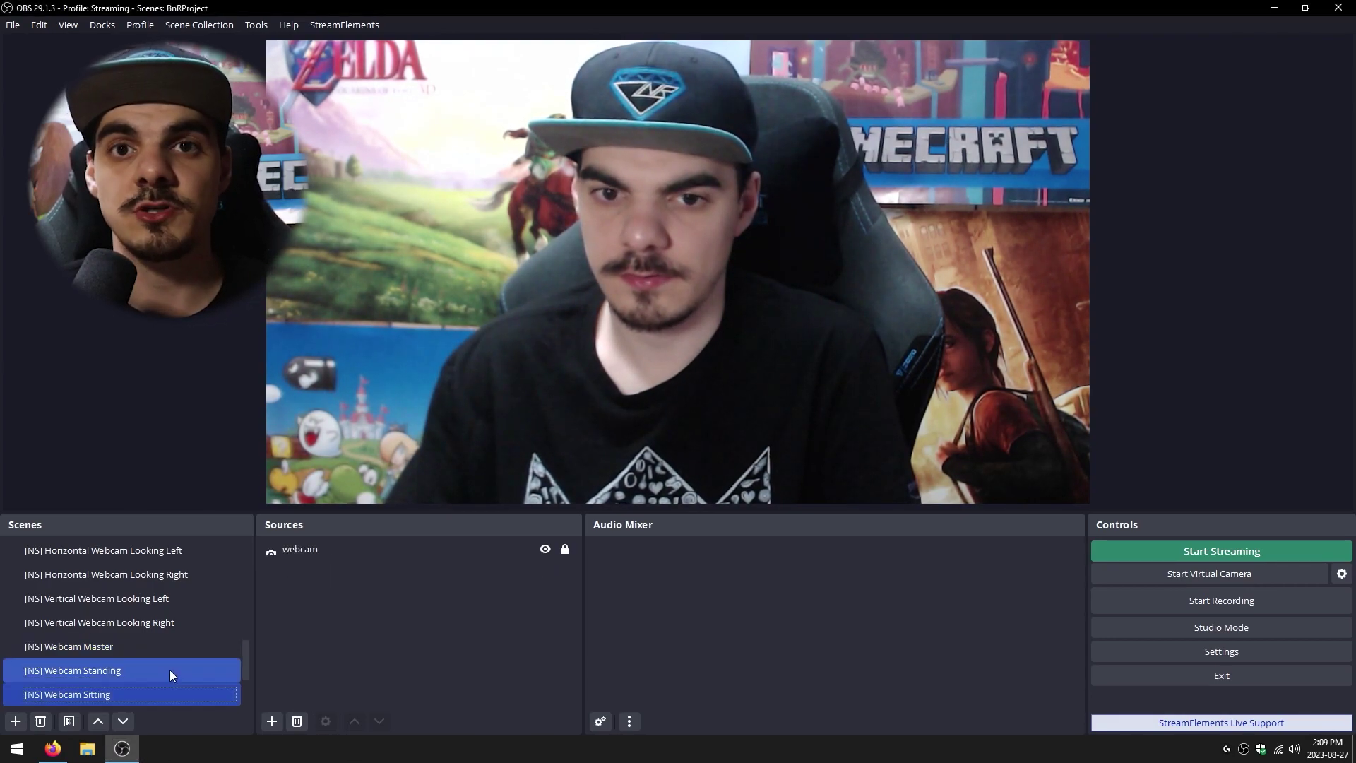
pyautogui.click(169, 669)
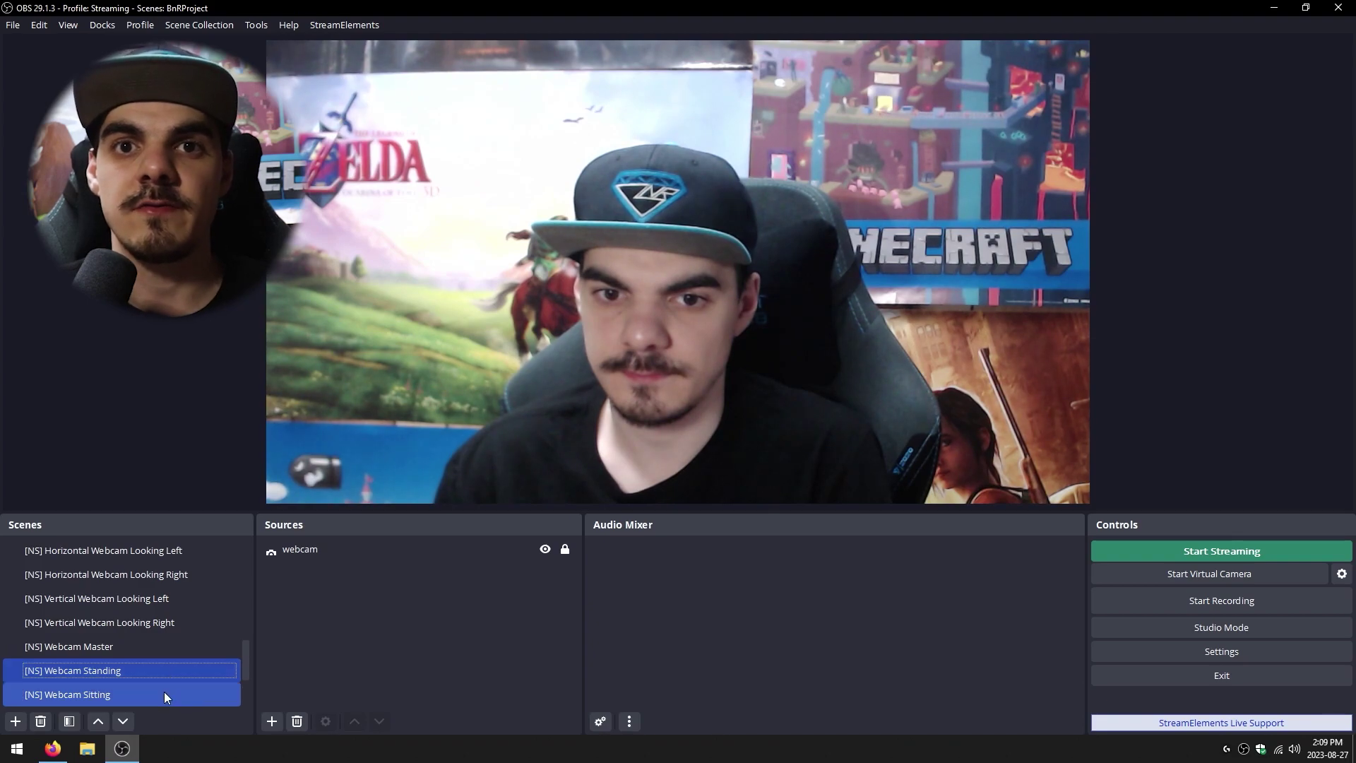
pyautogui.click(169, 651)
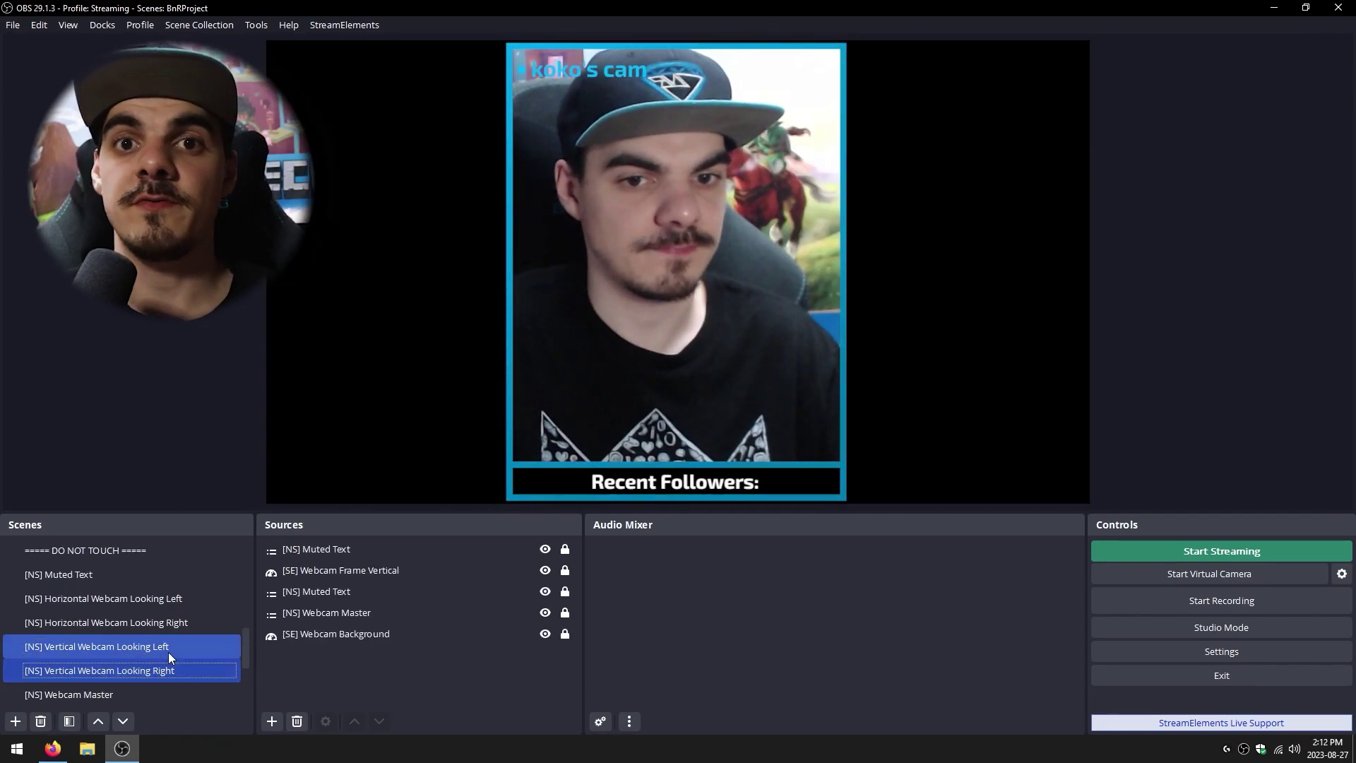
# Step: Flip through the Vertical/Horizontal Webcam Looking Left/Right scenes and Game Vertical Left/Right layouts
pyautogui.click(171, 644)
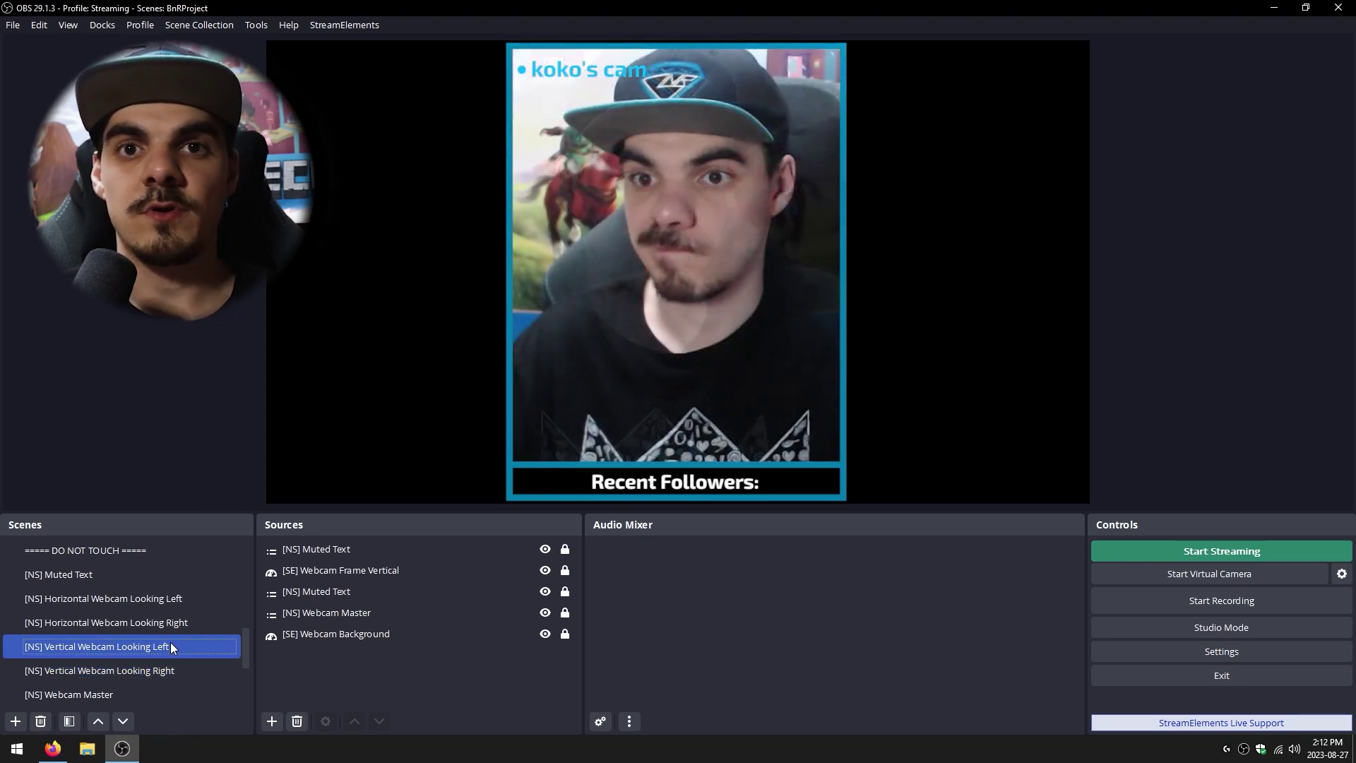
pyautogui.click(177, 622)
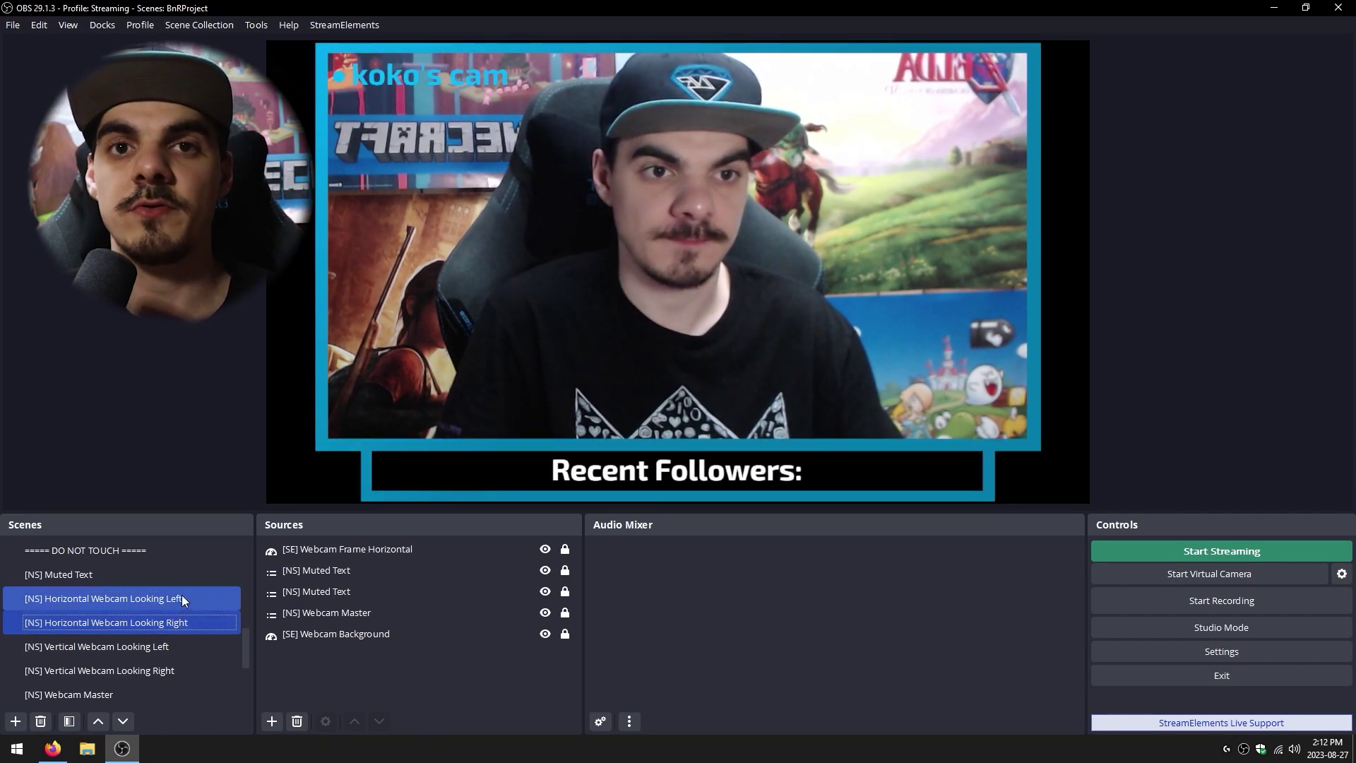
pyautogui.click(182, 597)
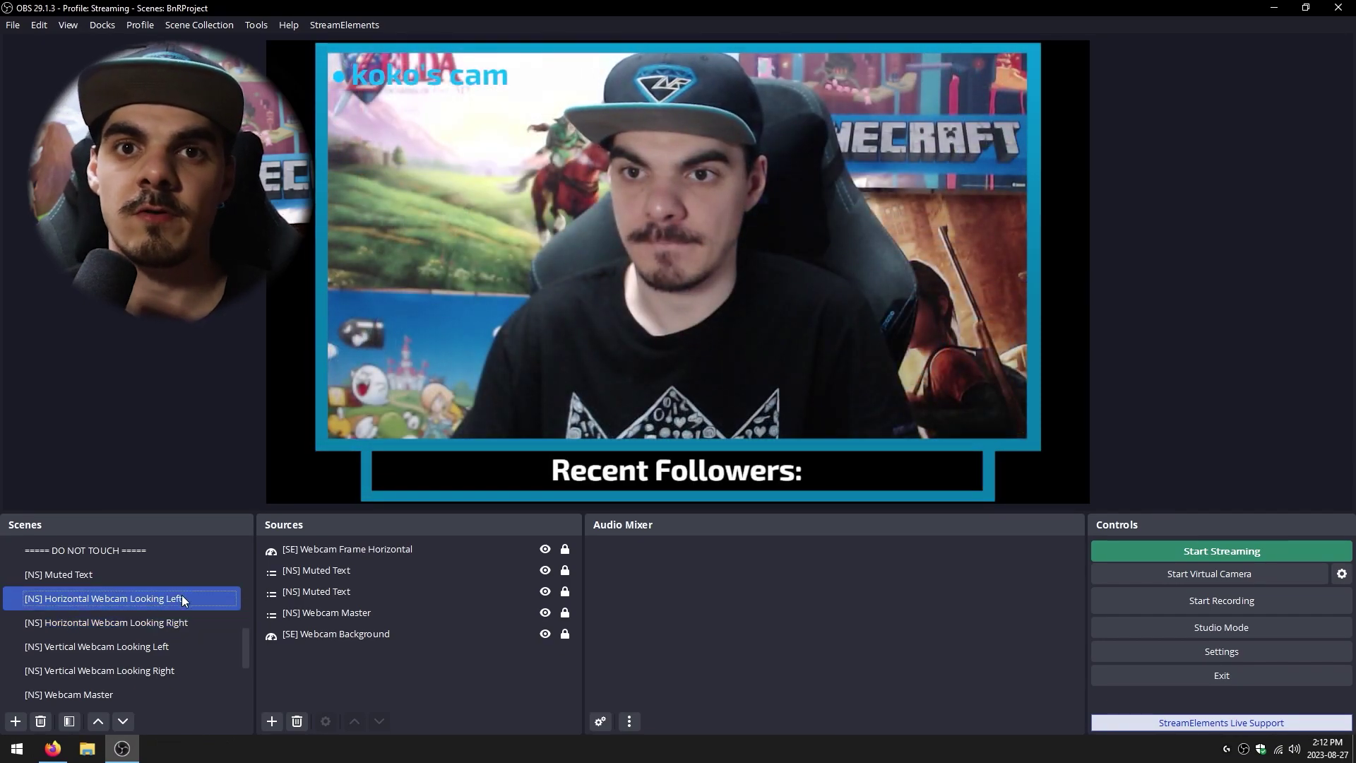
pyautogui.scroll(10, 123, 598)
pyautogui.click(123, 599)
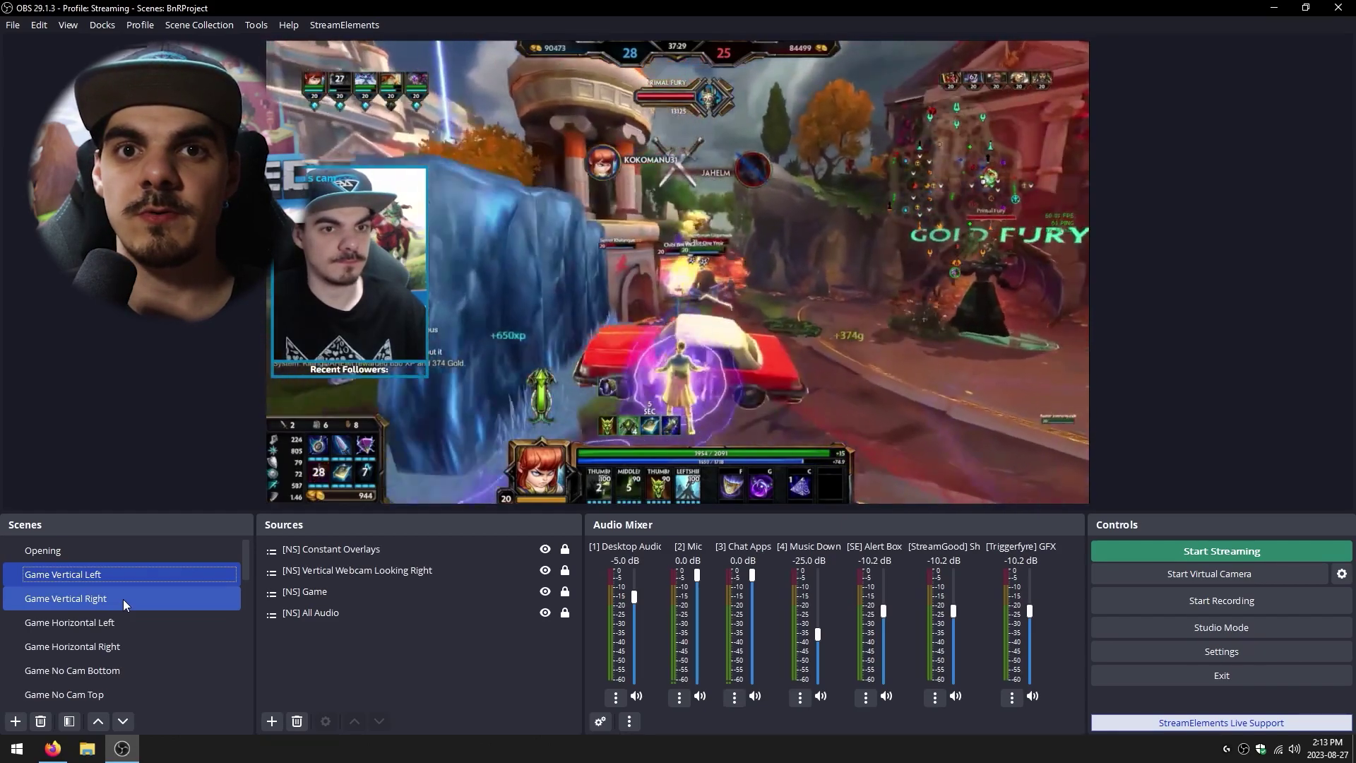
pyautogui.click(122, 598)
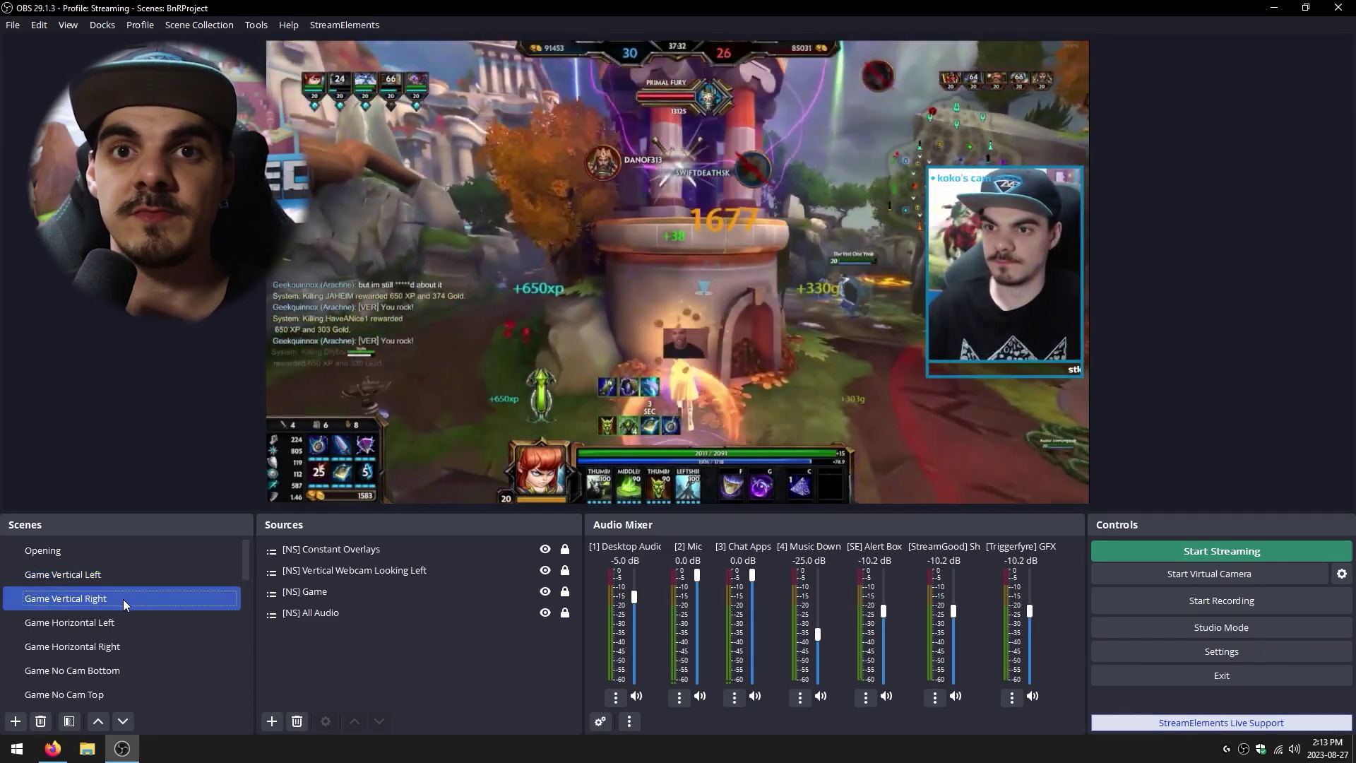
pyautogui.click(125, 583)
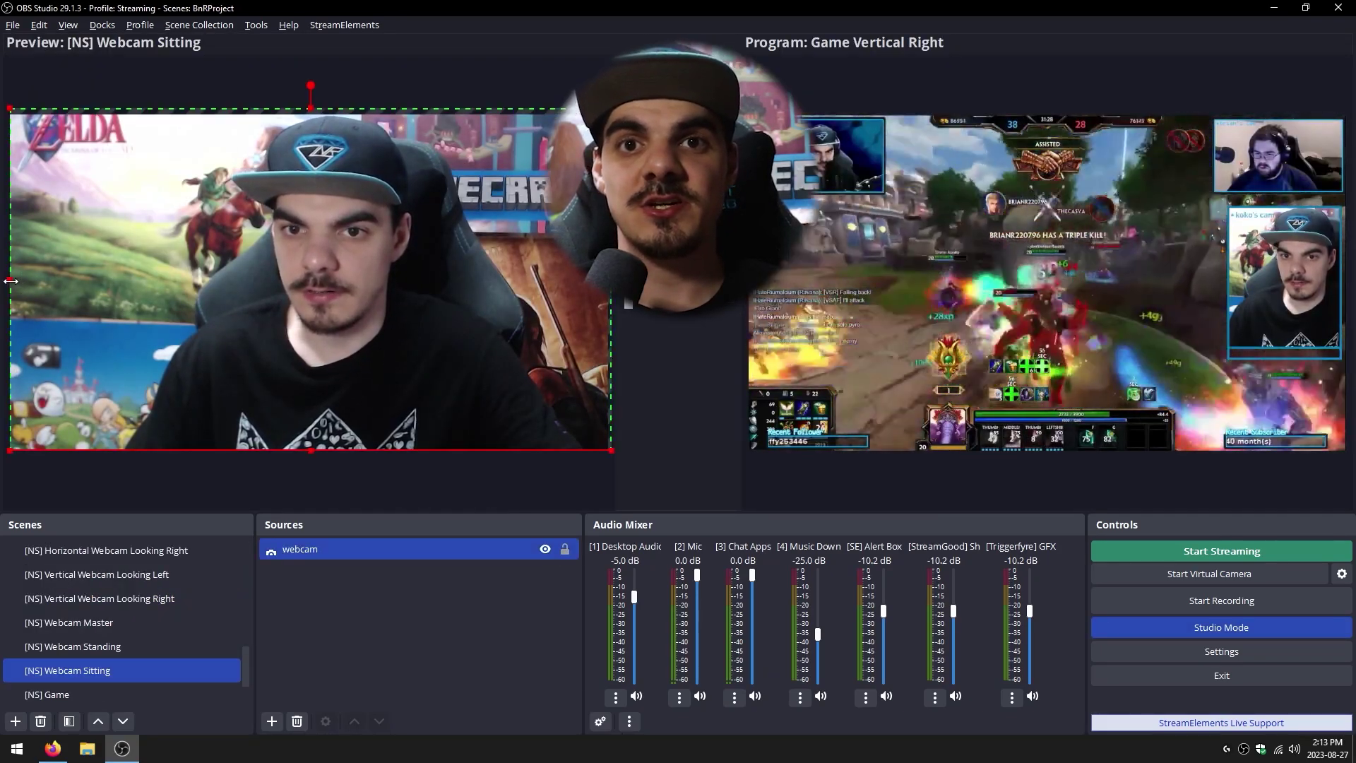
# Step: Adjust the Webcam Sitting webcam's left and right edges in the preview, then deselect it
pyautogui.moveTo(11, 280); pyautogui.dragTo(102, 272)
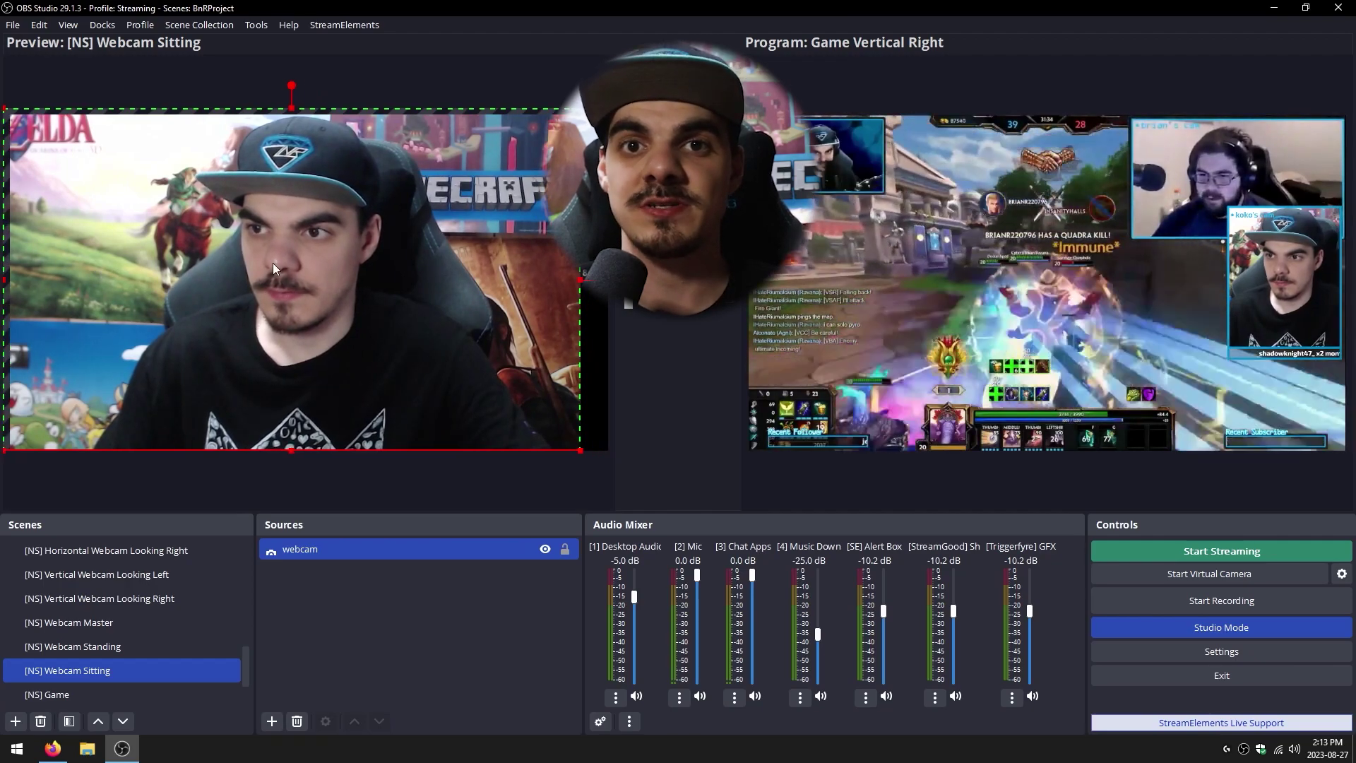
pyautogui.moveTo(580, 281)
pyautogui.mouseDown()
pyautogui.moveTo(604, 281)
pyautogui.moveTo(566, 285)
pyautogui.mouseUp()
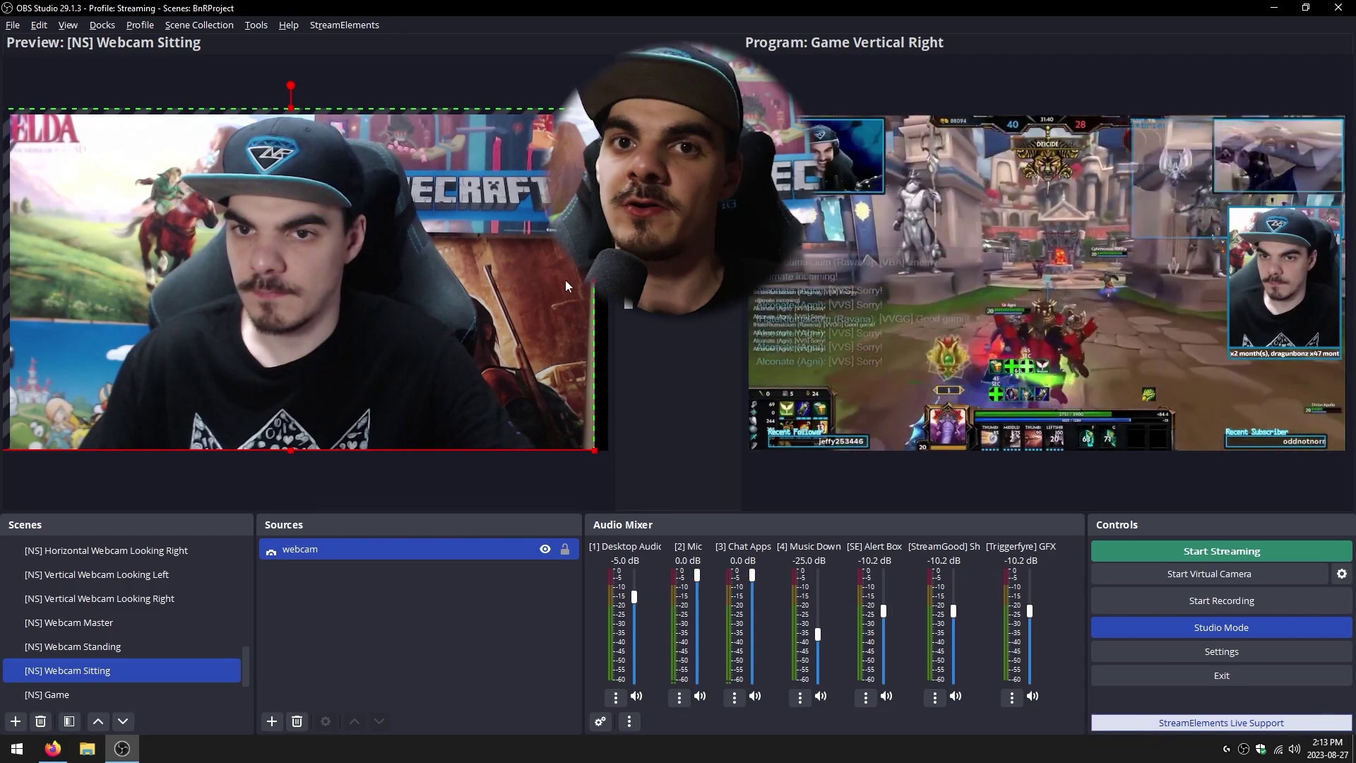
pyautogui.click(579, 475)
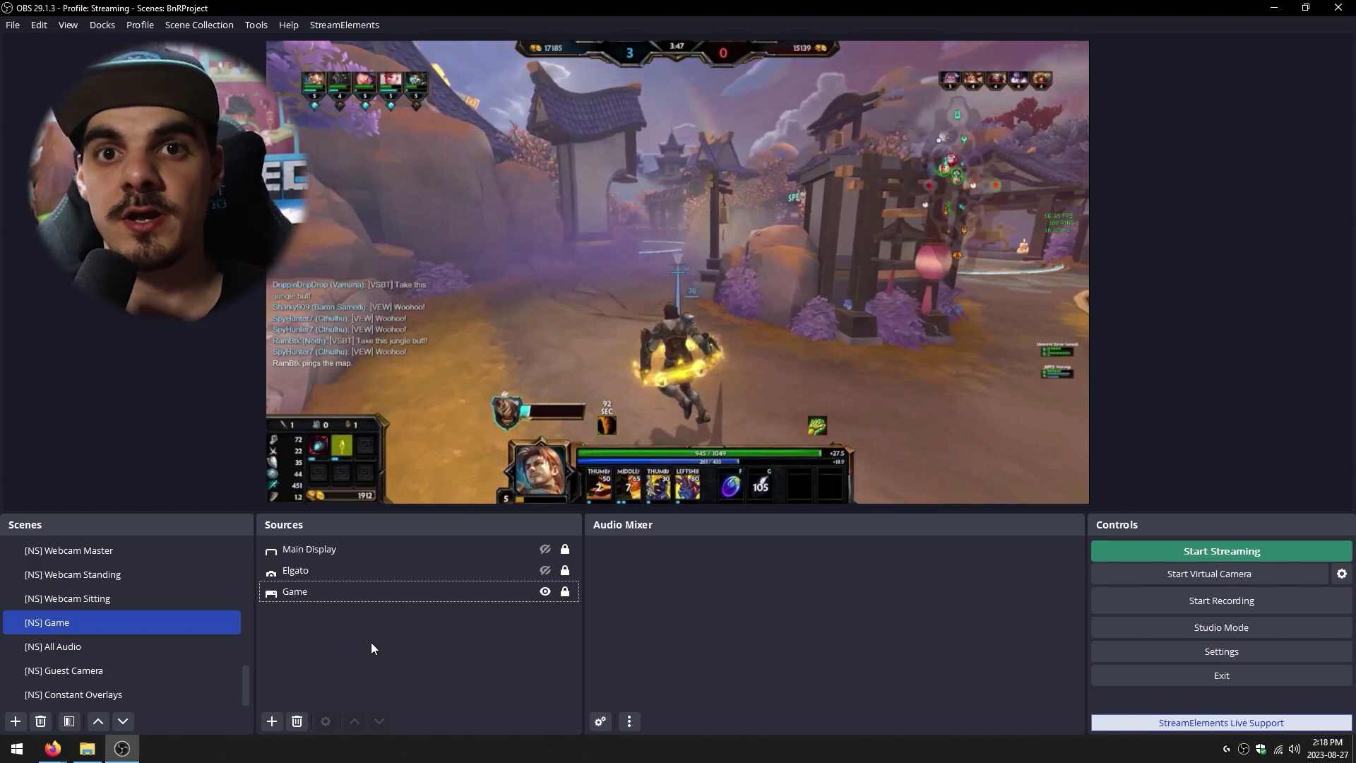
# Step: Show Main Display with Ctrl+Shift+M, then switch to [NS] All Audio with Ctrl+Shift+A
pyautogui.hotkey('ctrl', 'shift', 'm')
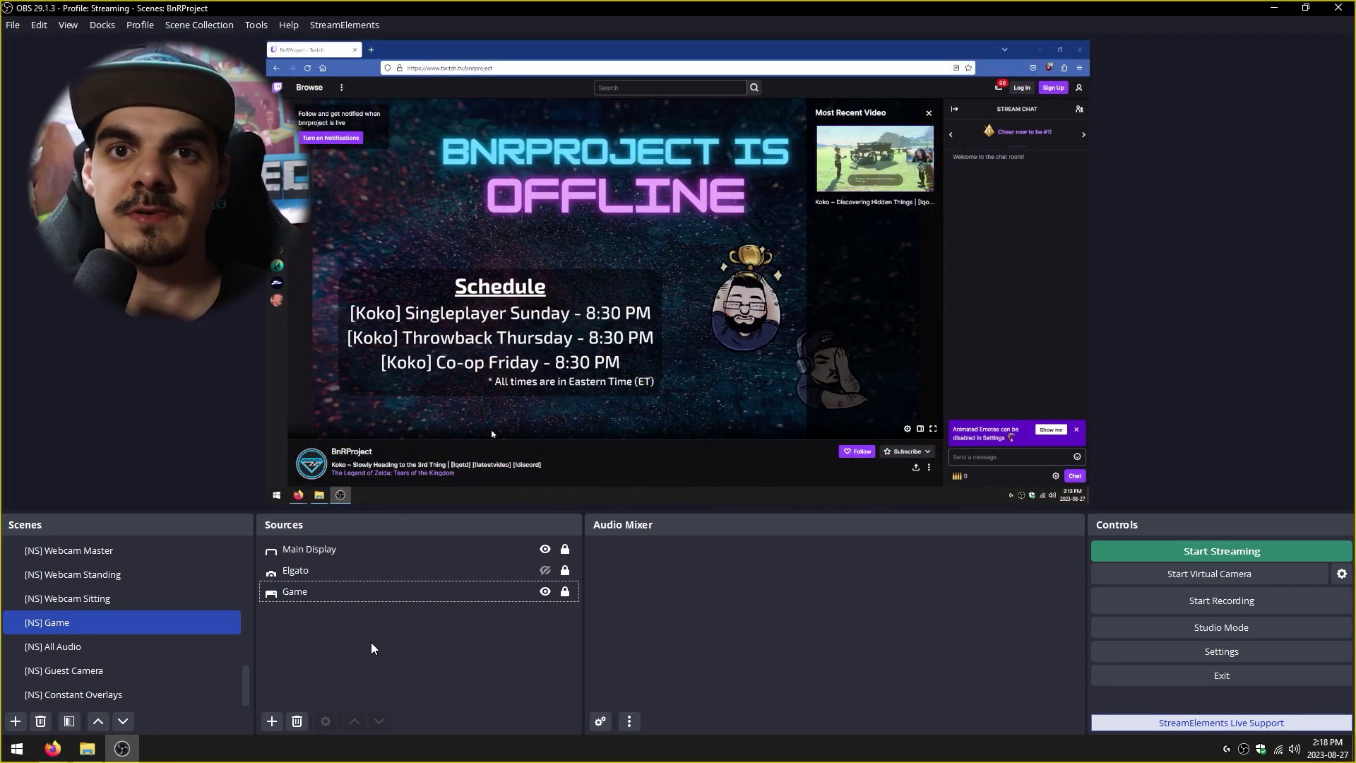
pyautogui.hotkey('ctrl', 'shift', 'a')
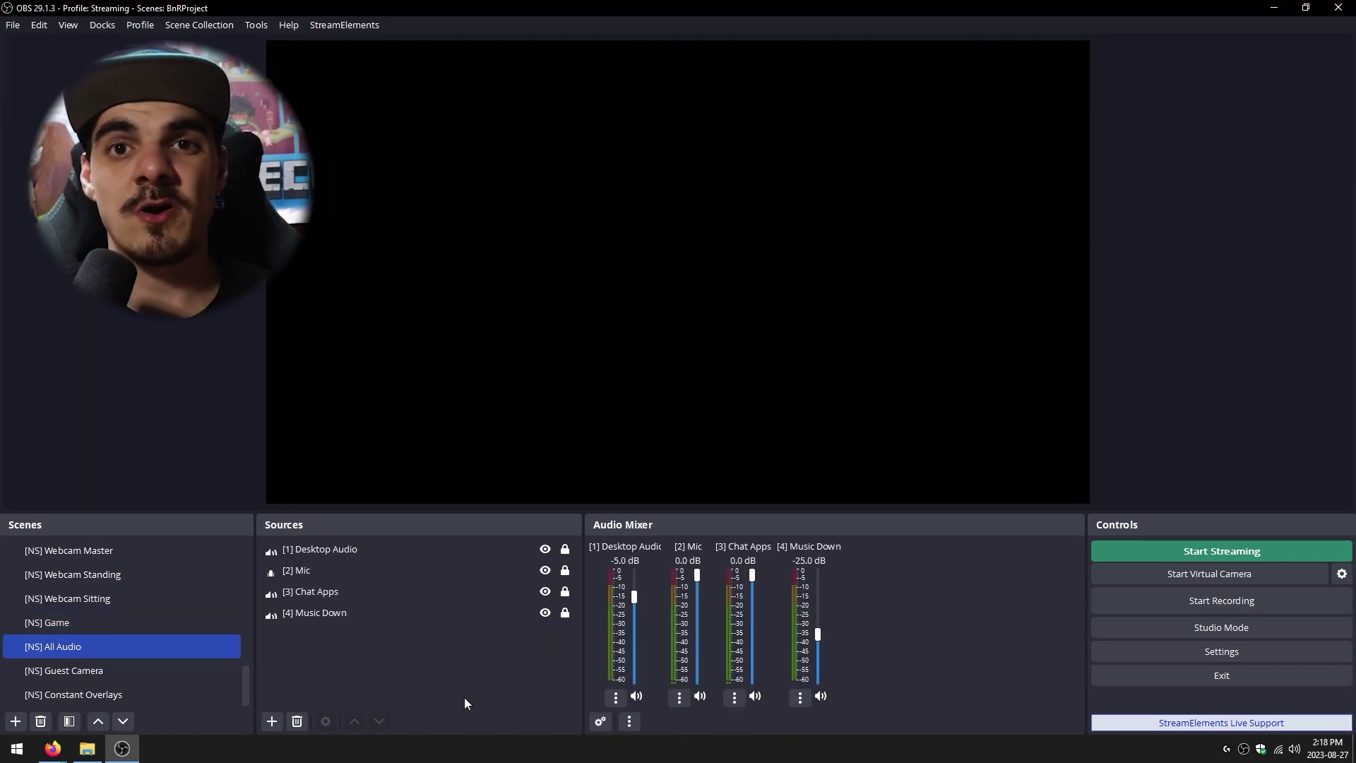
# Step: Select the Mic, Chat Apps, Desktop Audio and Music Down sources in turn, then deselect them
pyautogui.click(427, 569)
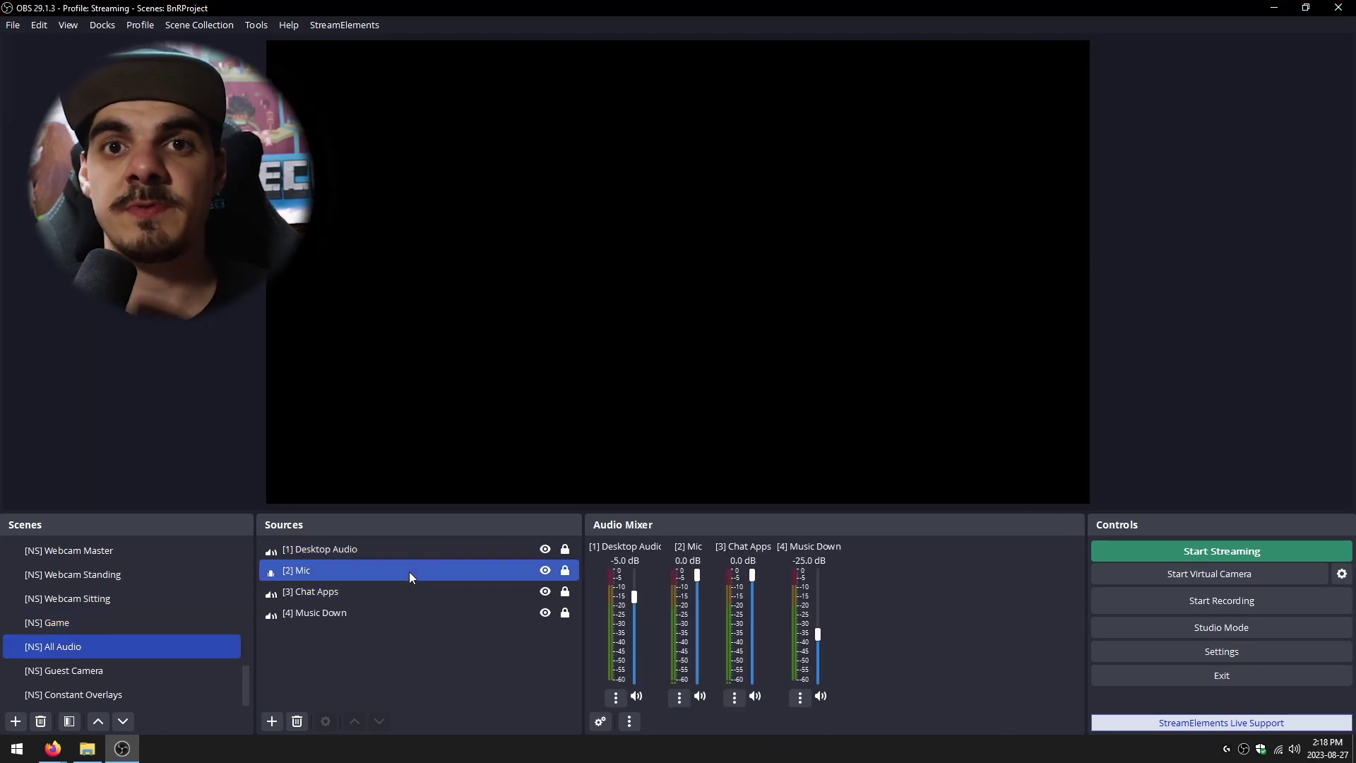
pyautogui.click(409, 589)
pyautogui.click(417, 570)
pyautogui.click(422, 548)
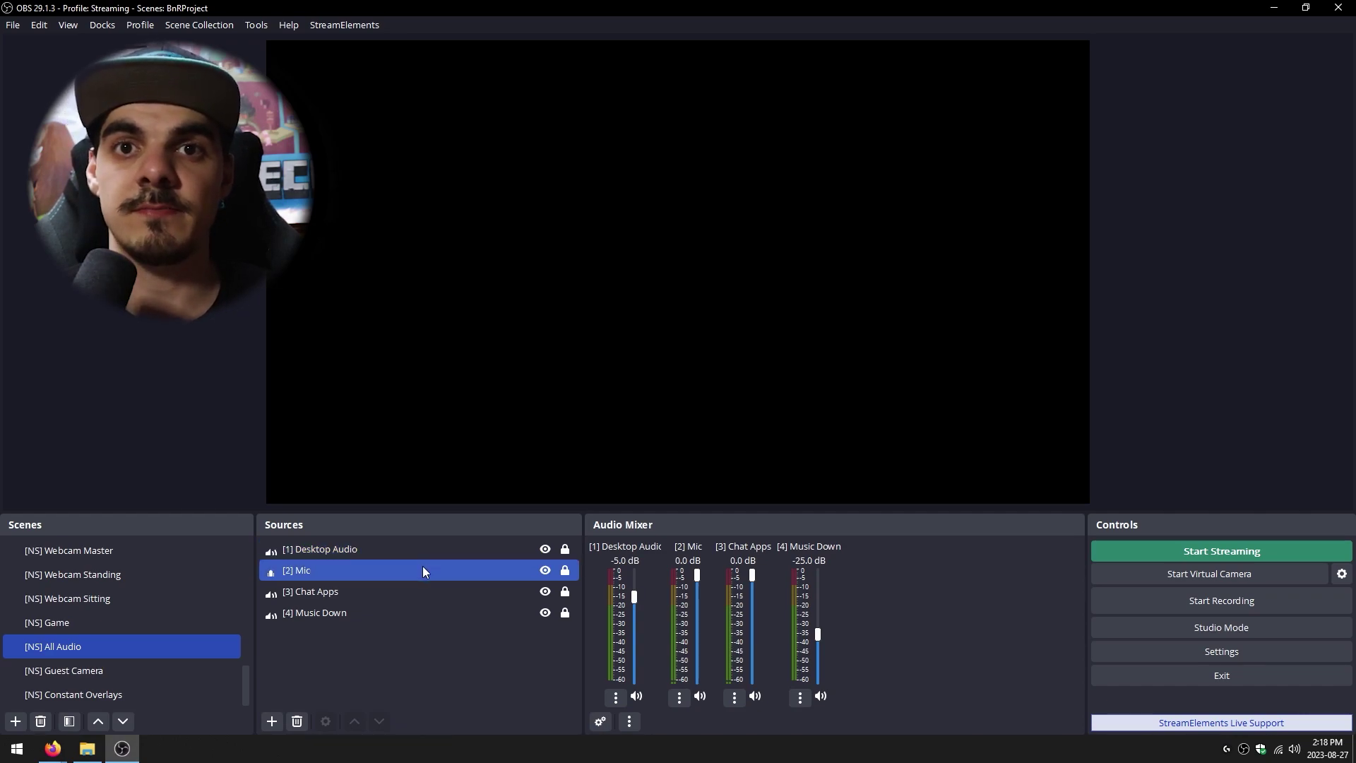
pyautogui.click(424, 590)
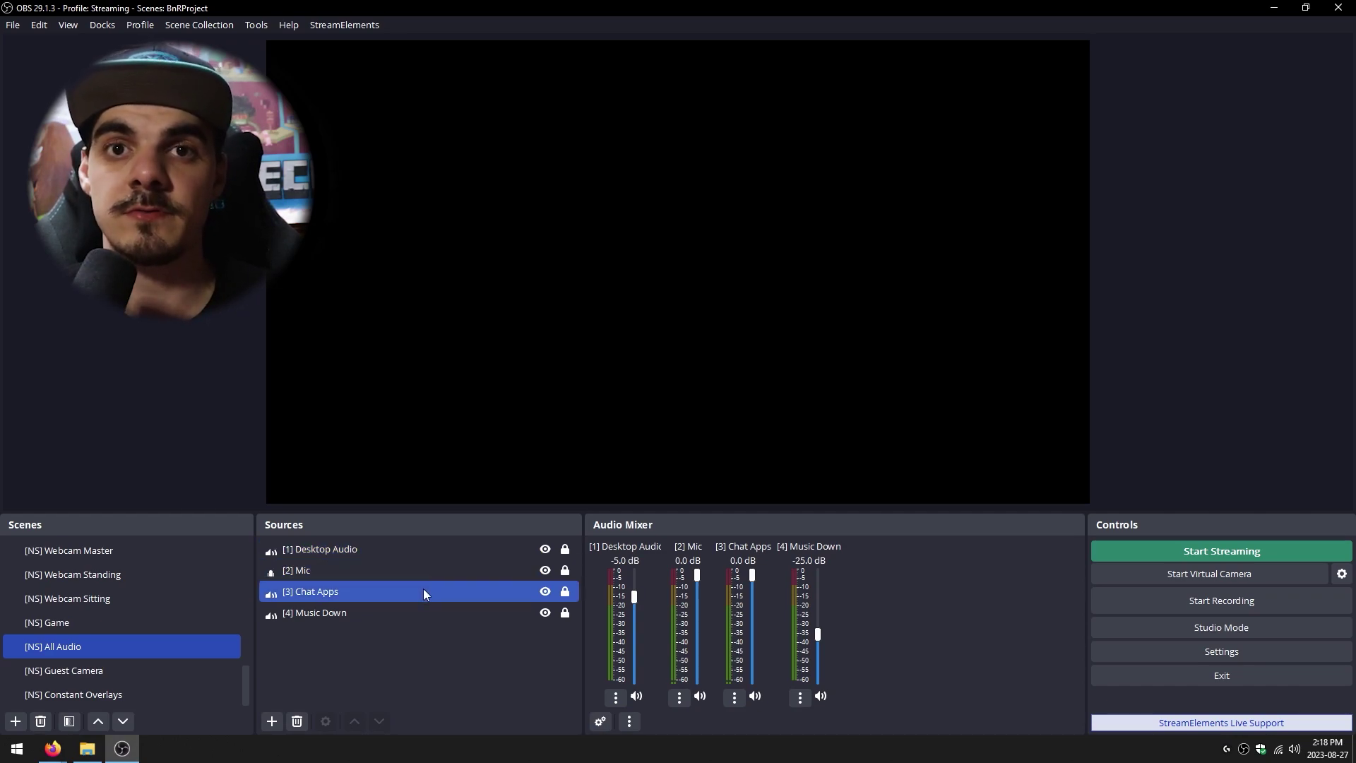
pyautogui.click(419, 613)
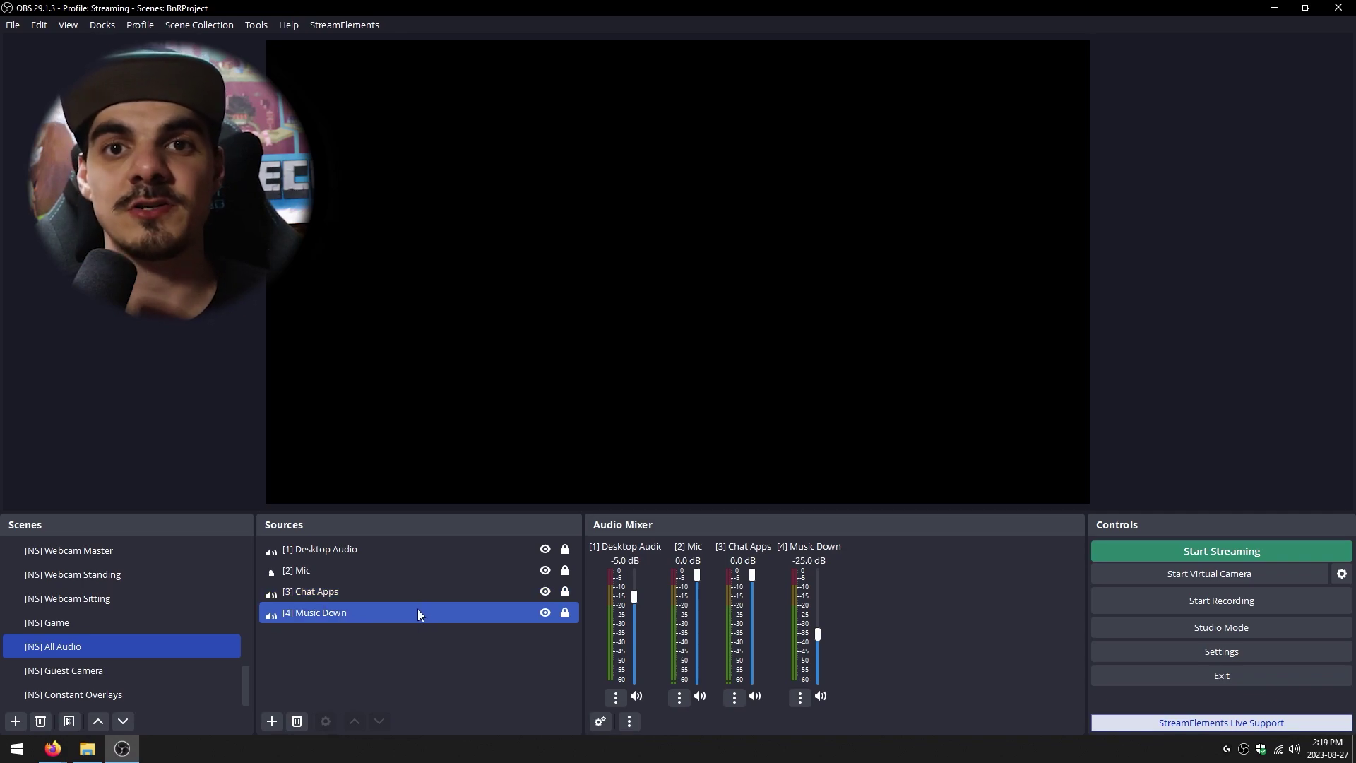
pyautogui.click(433, 639)
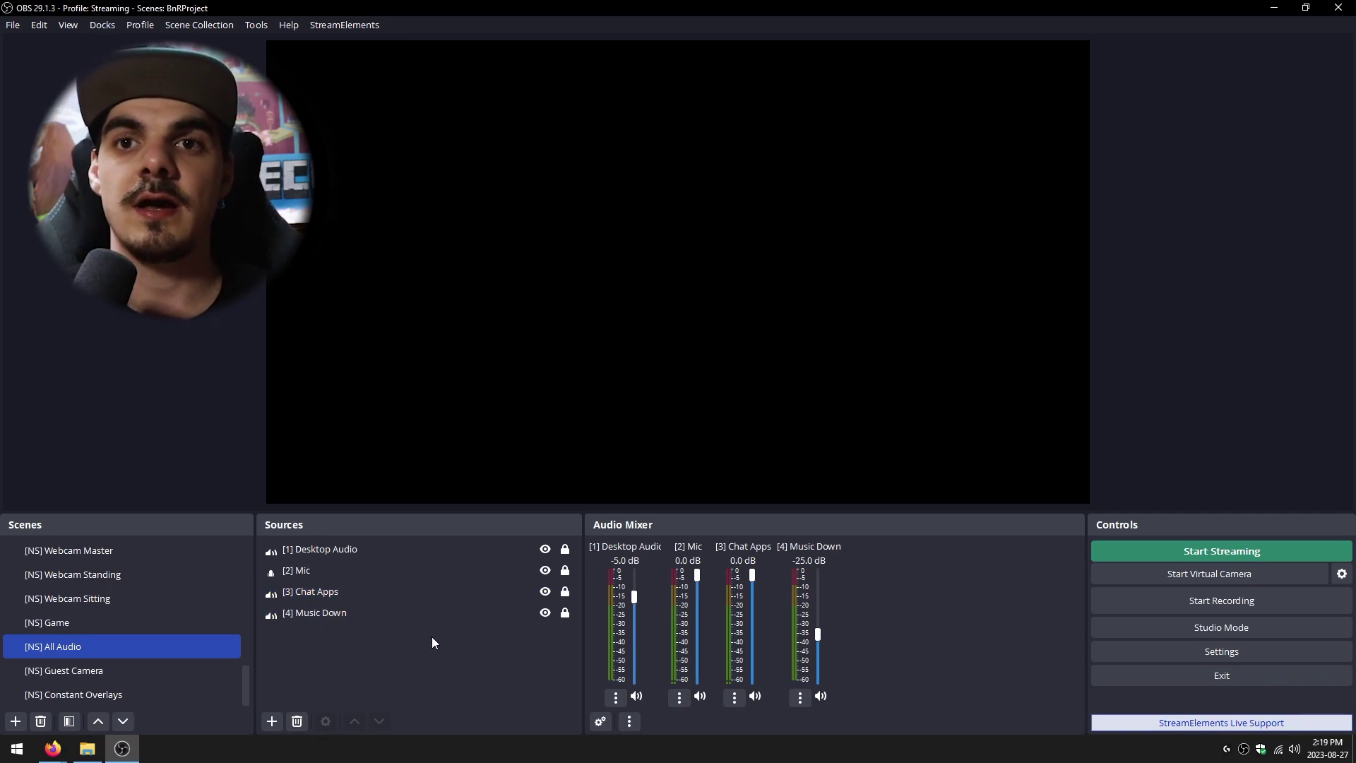